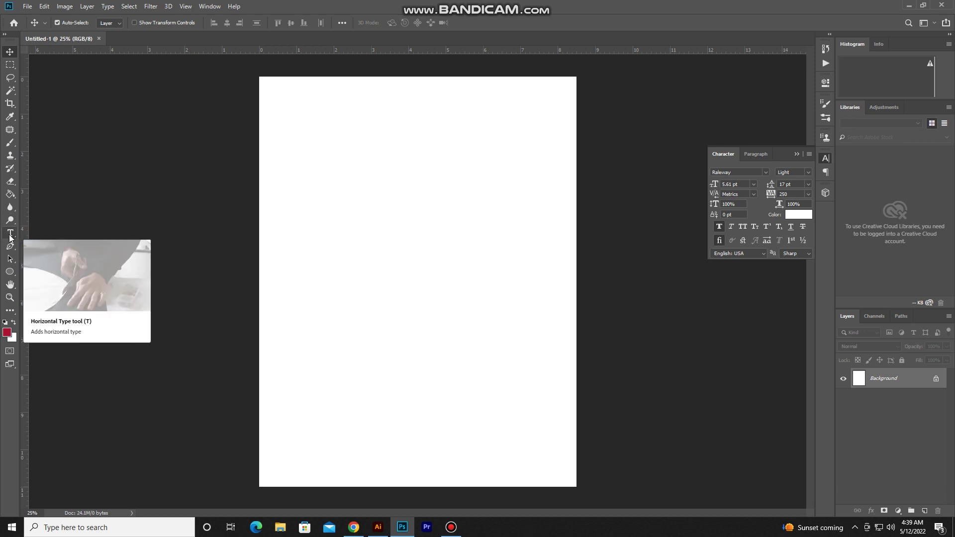
Add a FOOTBALL text layer in Raleway Light and scale it up to about 34 pt.
left_click(10, 237)
left_click(353, 208)
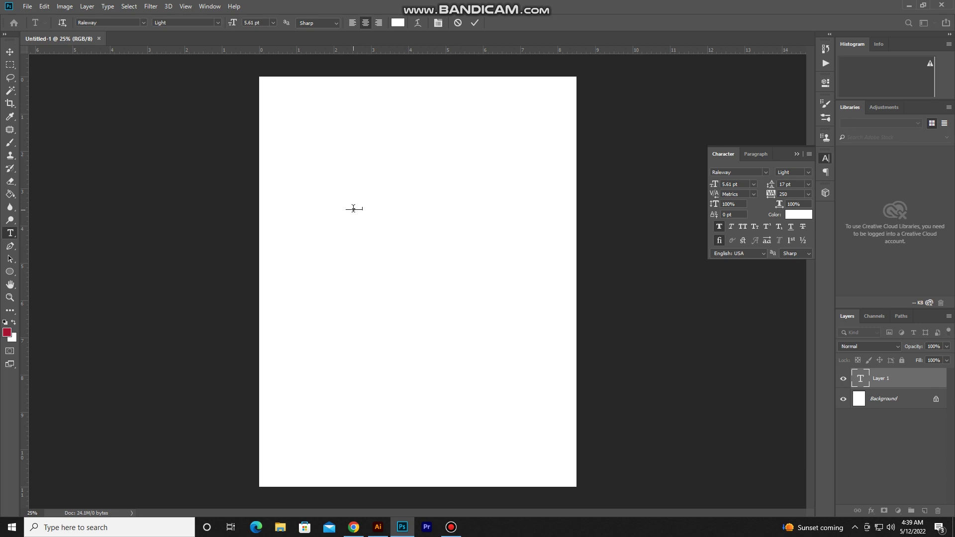
left_click(10, 64)
key("ctrl+t")
left_click_drag(367, 214, 464, 297)
key("Return")
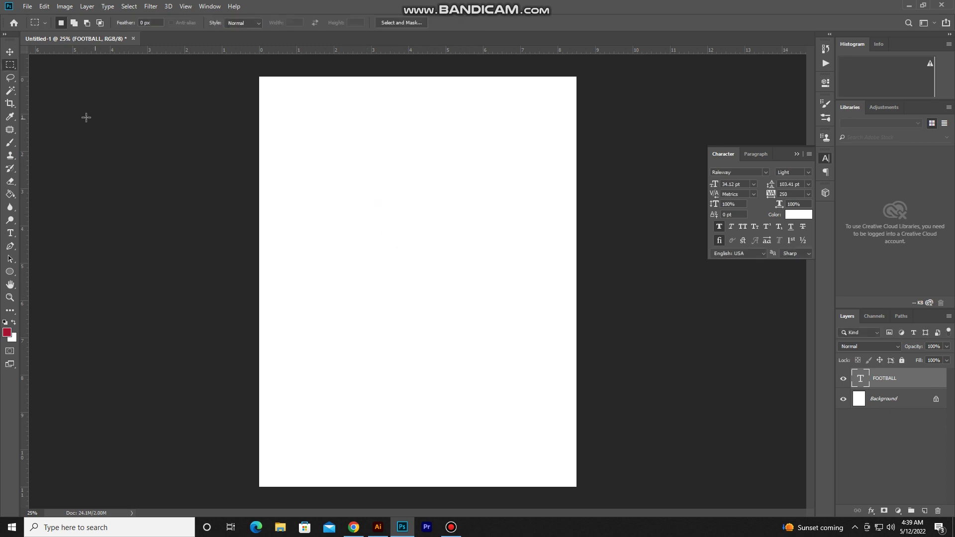
left_click(10, 233)
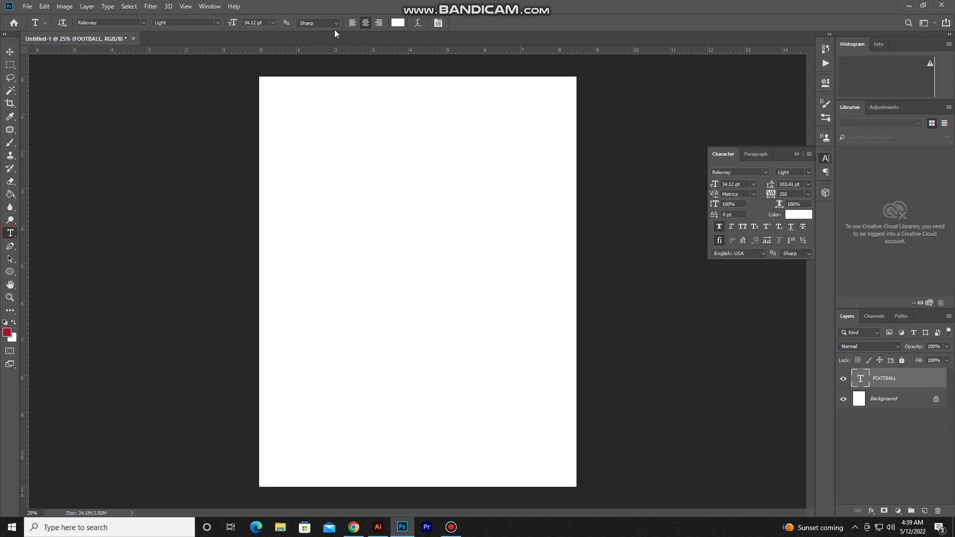
Set the FOOTBALL text colour to black (#000000).
left_click(398, 22)
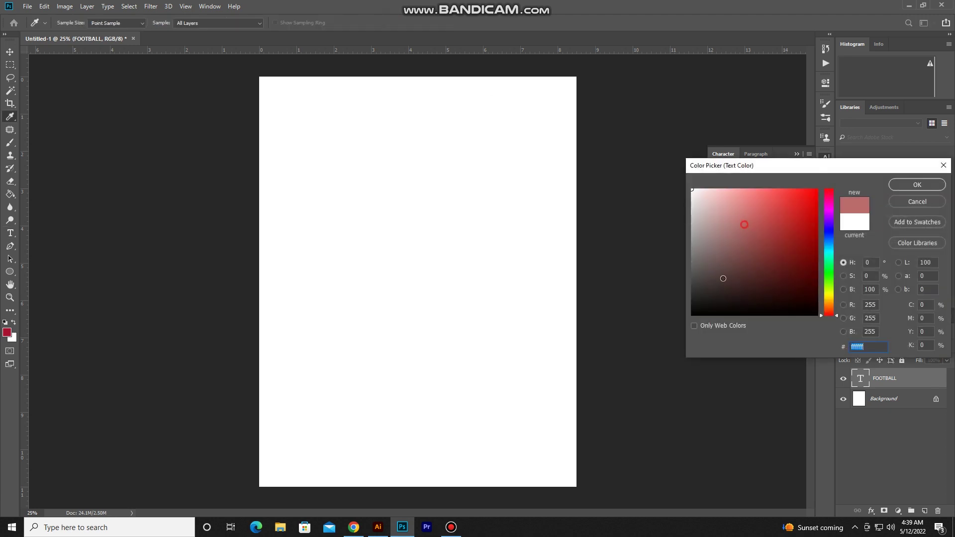
type("000000")
left_click(917, 185)
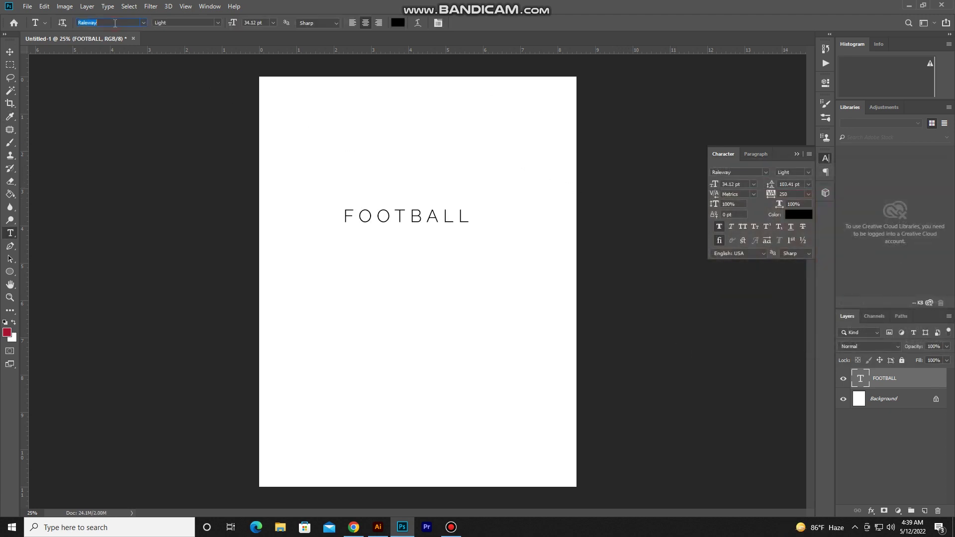
Change FOOTBALL to Heathergreen Regular, tracking 0, at 200 pt.
type("HEAT")
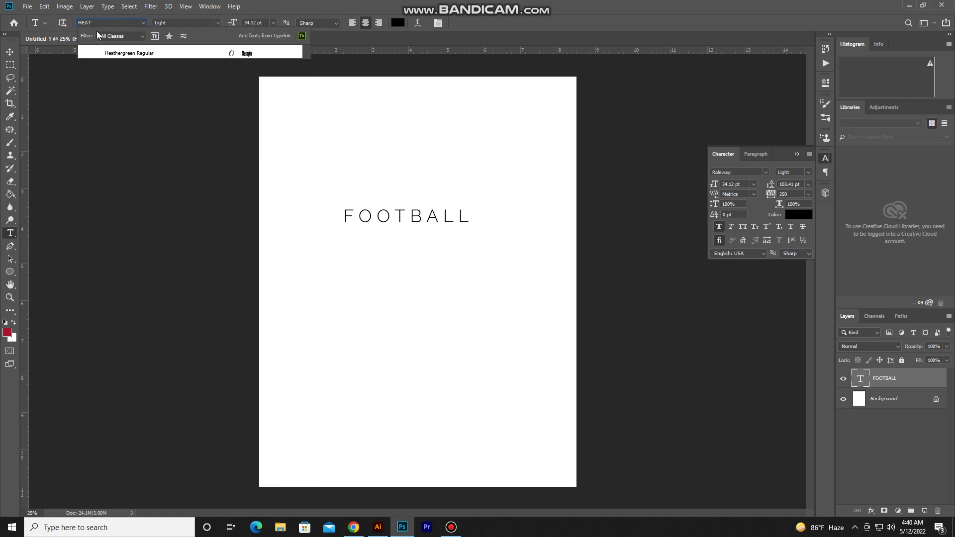
left_click(110, 53)
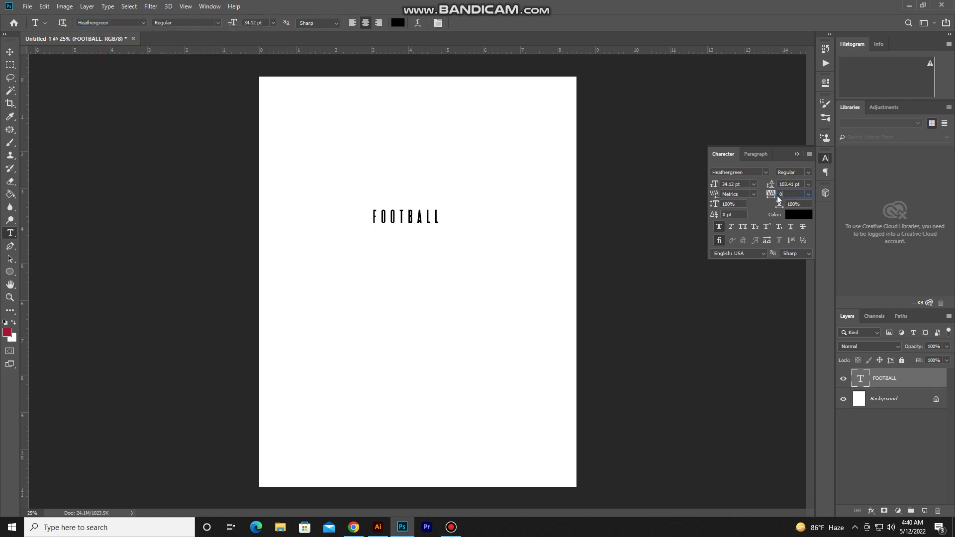
key("Return")
left_click(712, 187)
type("200")
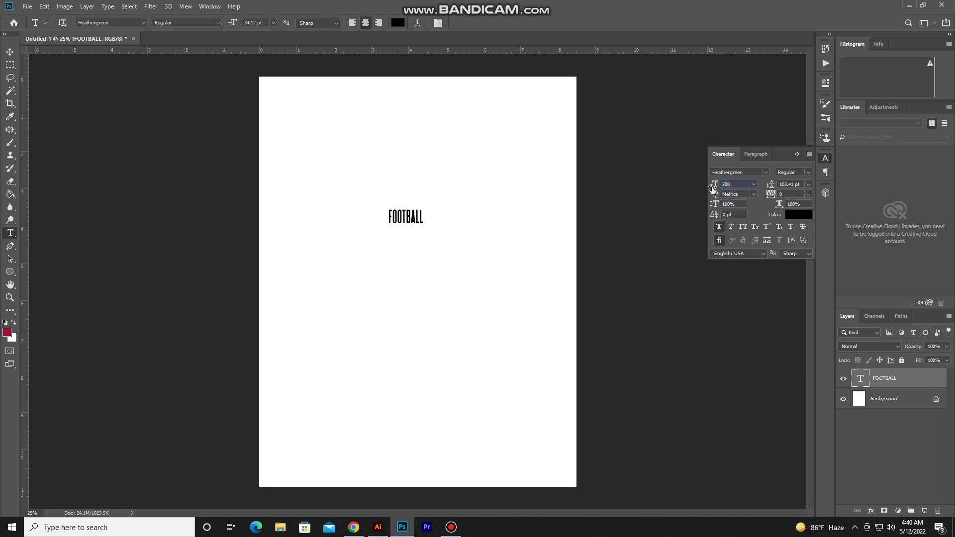
key("Return")
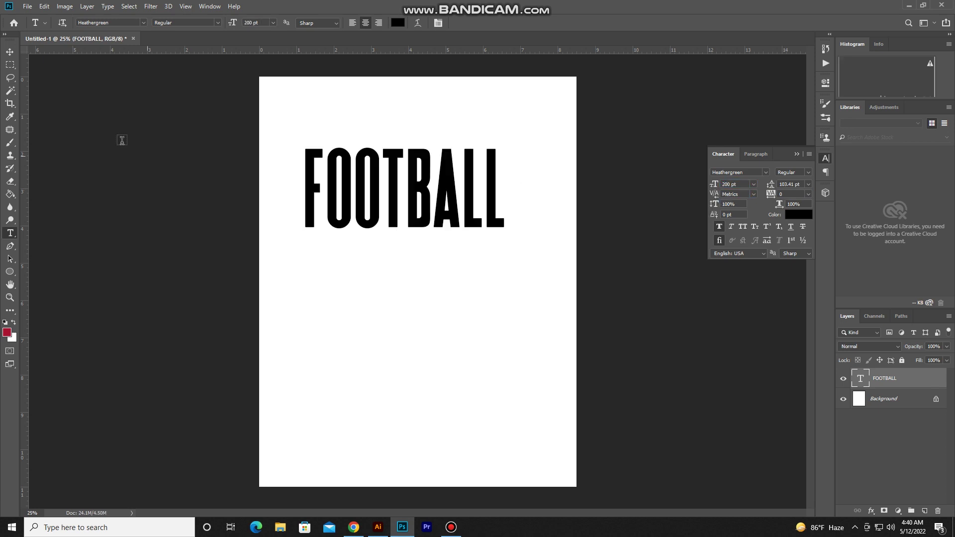
left_click(9, 52)
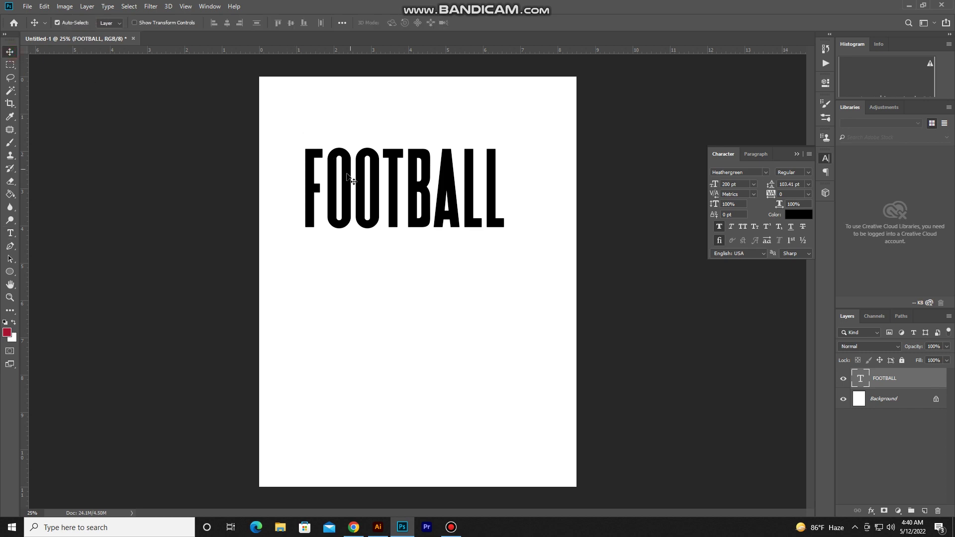
Move the FOOTBALL heading down toward the page centre.
left_click_drag(349, 173, 362, 263)
double_click(368, 269)
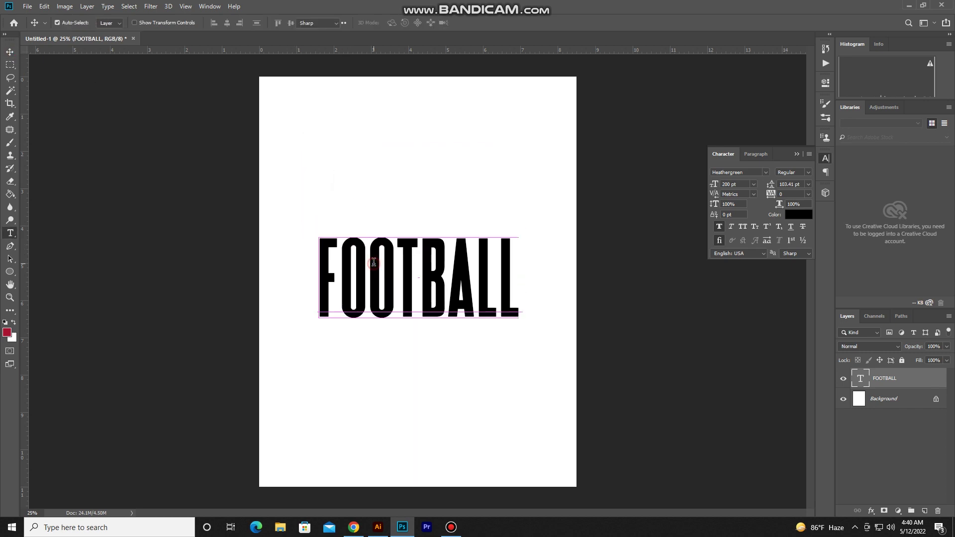
left_click(10, 52)
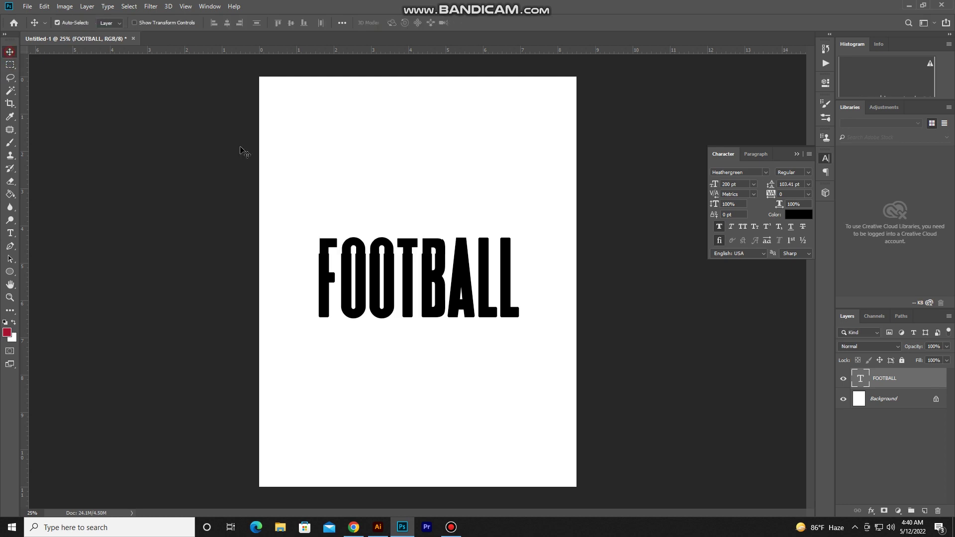
left_click_drag(376, 278, 379, 340)
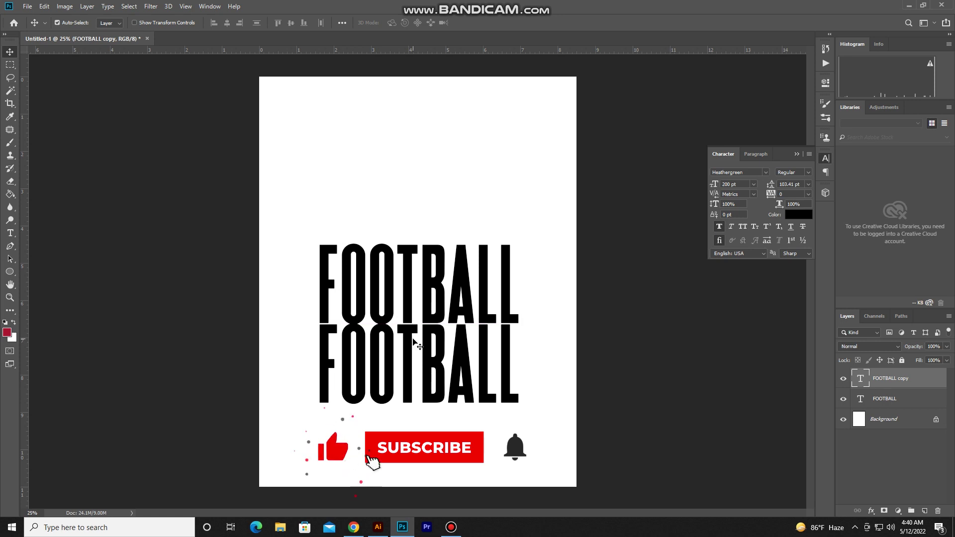
Flip the FOOTBALL copy vertically and line it up beneath the original as a reflection.
left_click(44, 7)
mouse_move(60, 234)
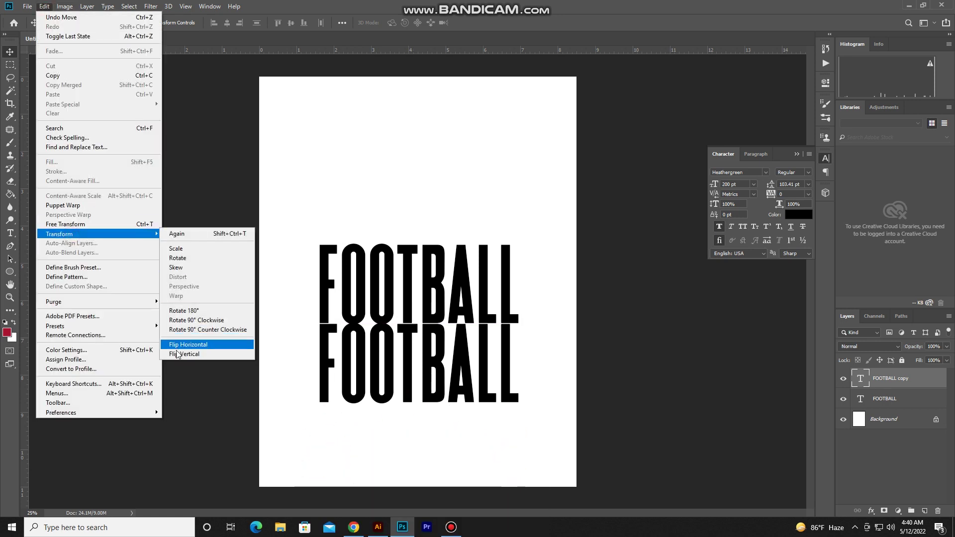
left_click(216, 353)
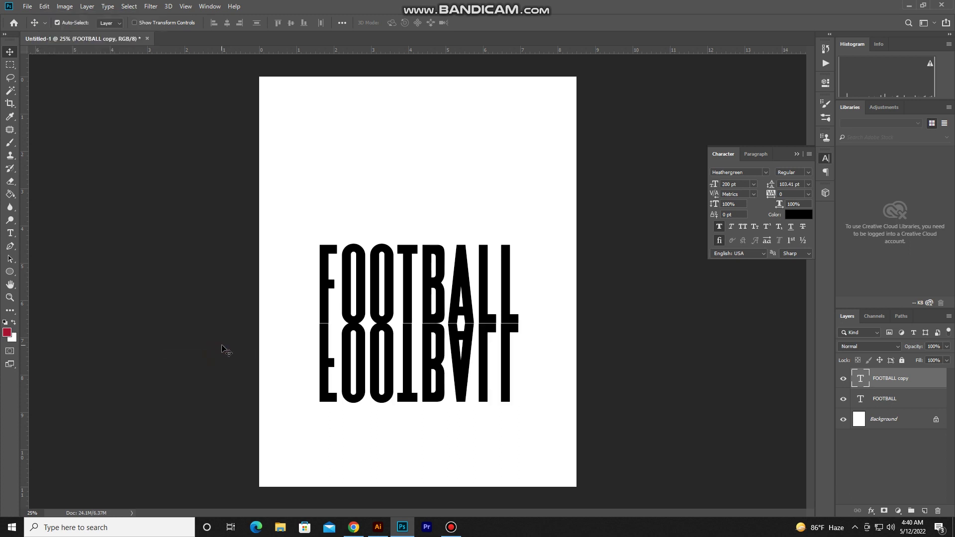
mouse_move(212, 249)
left_mouse_down()
mouse_move(246, 288)
mouse_move(354, 328)
mouse_move(354, 346)
left_mouse_up()
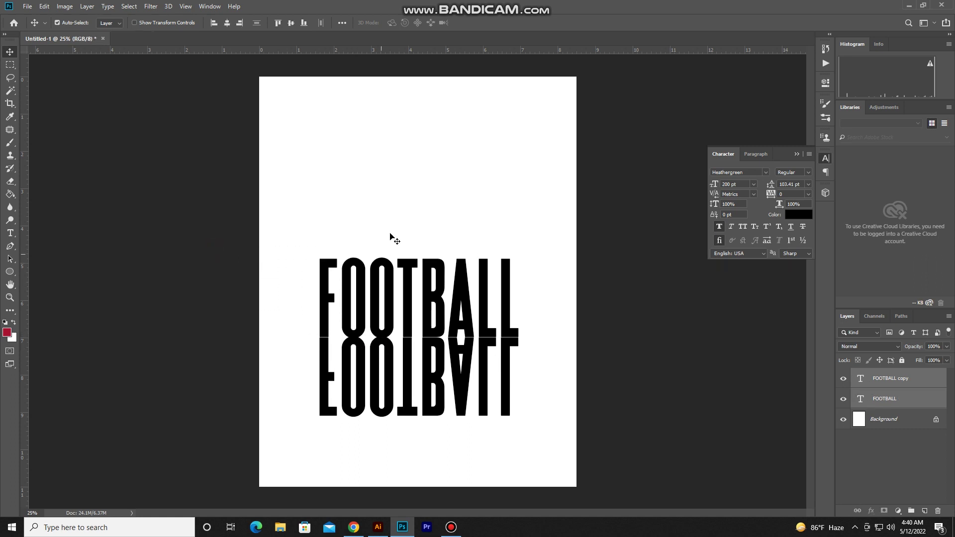
key("shift+Down")
key("shift+Down")
key("shift+Down")
key("shift+Down")
key("shift+Down")
key("shift+Down")
key("shift+Down")
key("shift+Down")
Convert the mirrored FOOTBALL copy layer into a smart object.
left_click(414, 198)
left_click(489, 362)
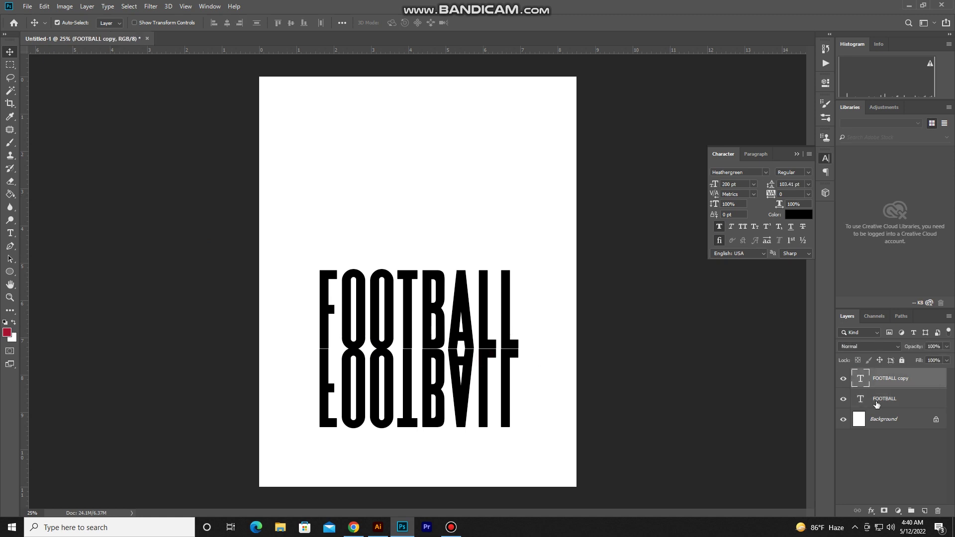
left_click(844, 380)
left_click(844, 380)
right_click(891, 380)
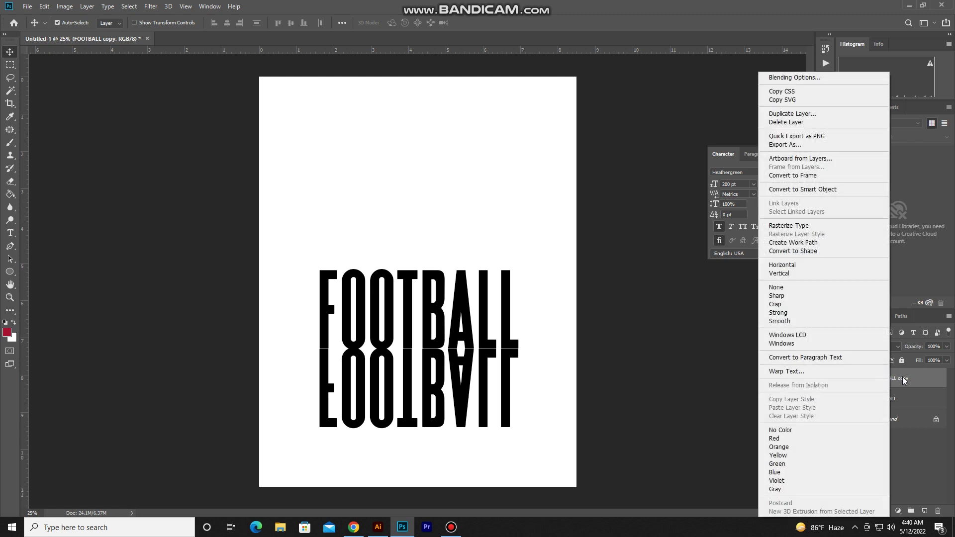
left_click(903, 379)
right_click(902, 377)
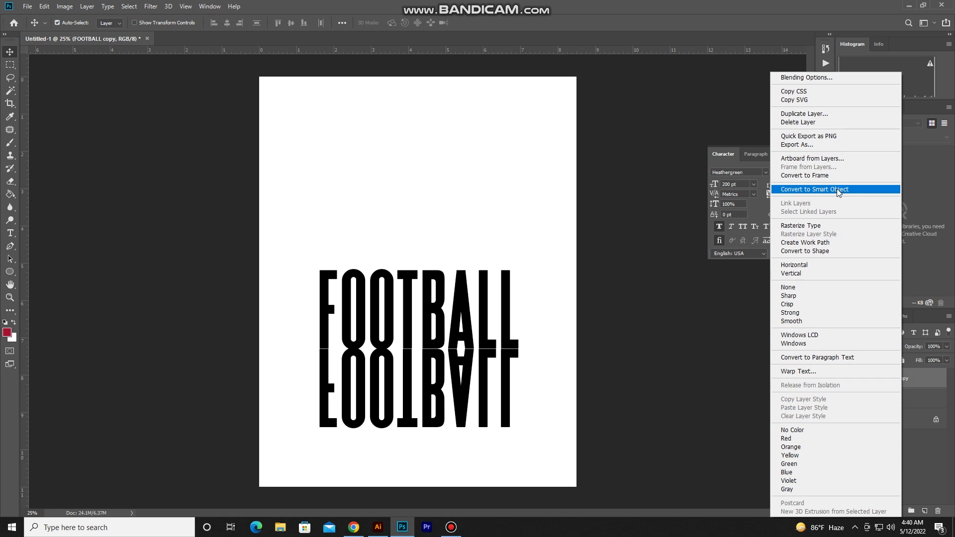
left_click(837, 190)
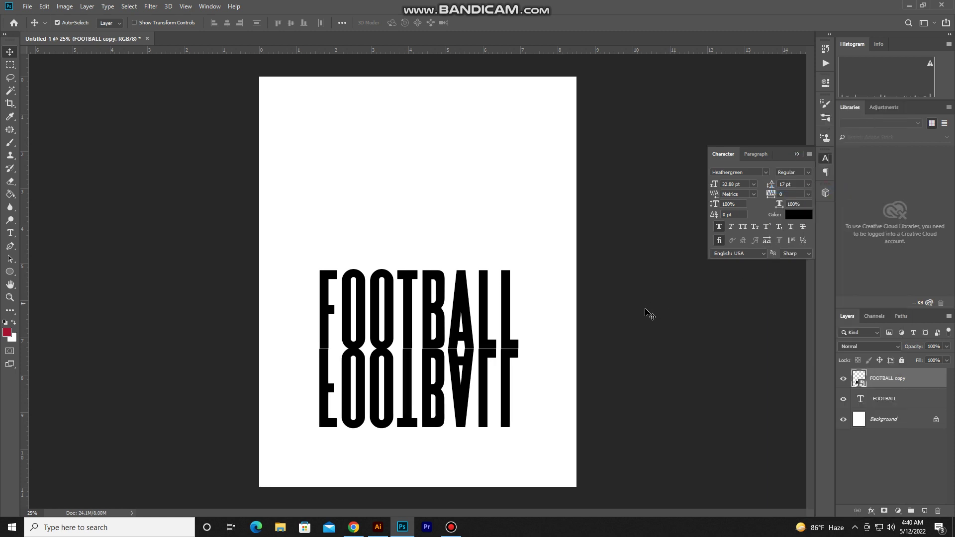
Apply a perspective transform that splays the reflection's base out to the page edges.
key("ctrl+t")
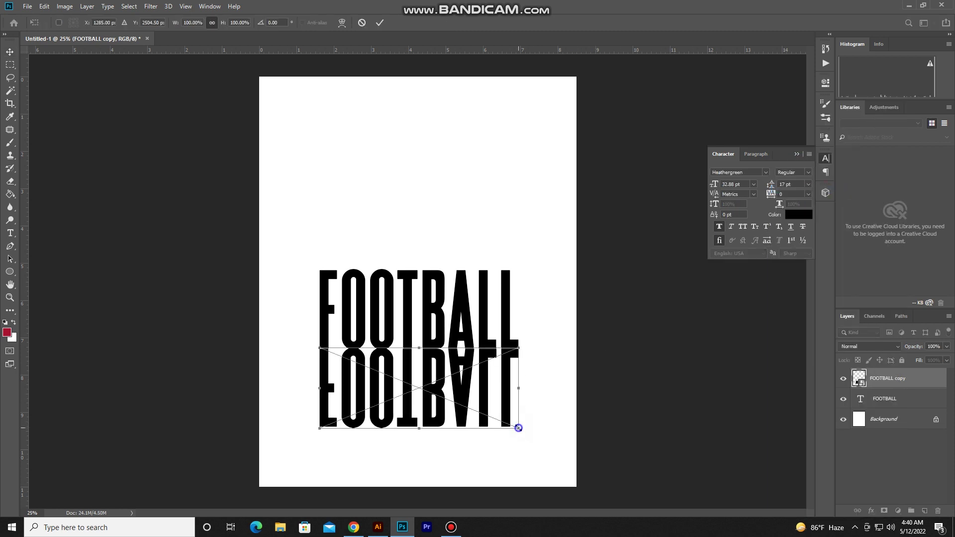
right_click(518, 428)
left_click(554, 354)
left_click_drag(520, 430, 632, 418)
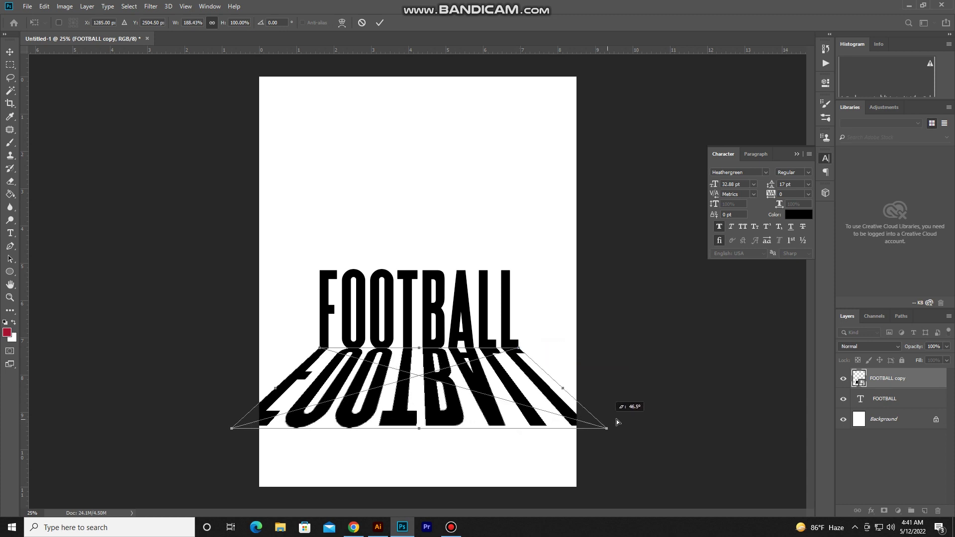
mouse_move(632, 418)
left_mouse_down()
mouse_move(635, 428)
mouse_move(673, 431)
left_mouse_up()
key("Return")
Nudge the upright FOOTBALL text up slightly.
mouse_move(203, 266)
left_mouse_down()
mouse_move(440, 358)
mouse_move(432, 324)
mouse_move(431, 371)
left_mouse_up()
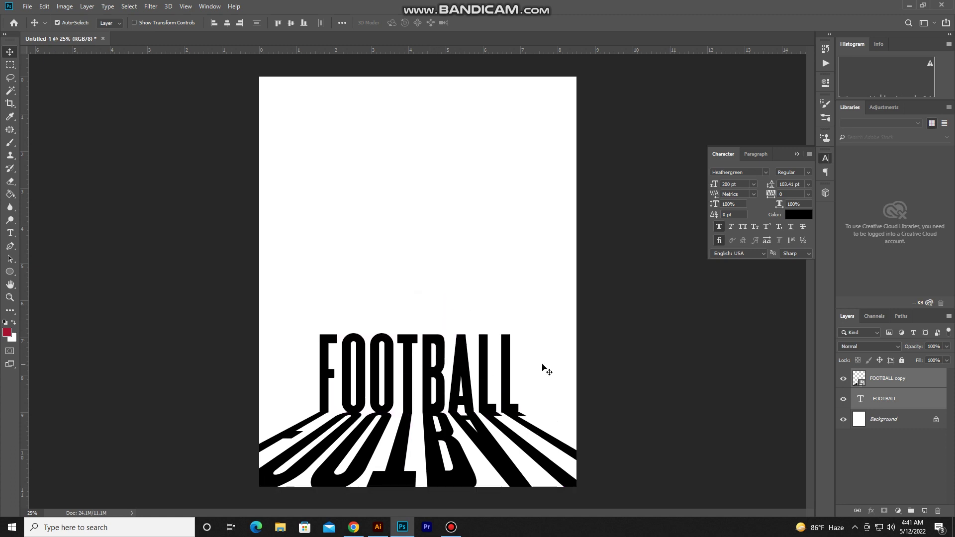
left_click(634, 363)
left_click(445, 363)
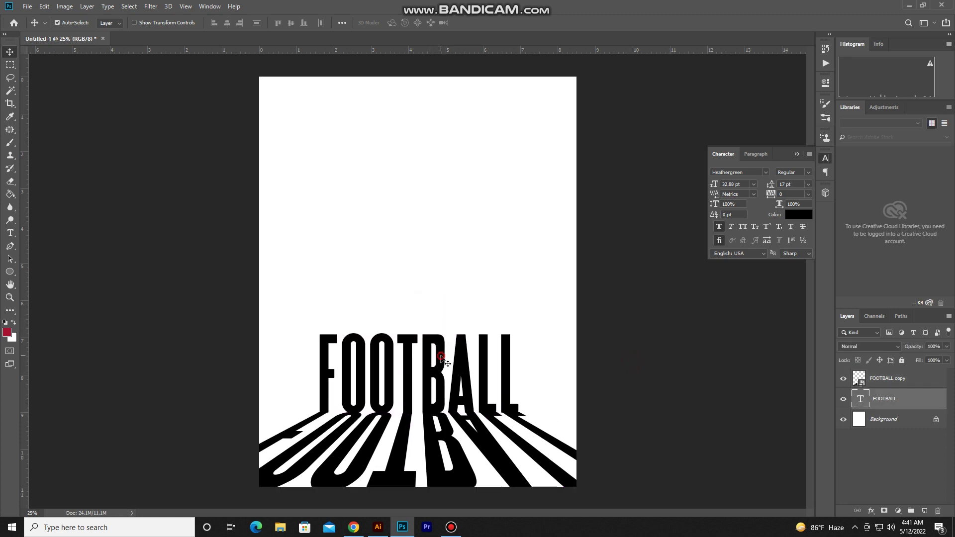
key("Up")
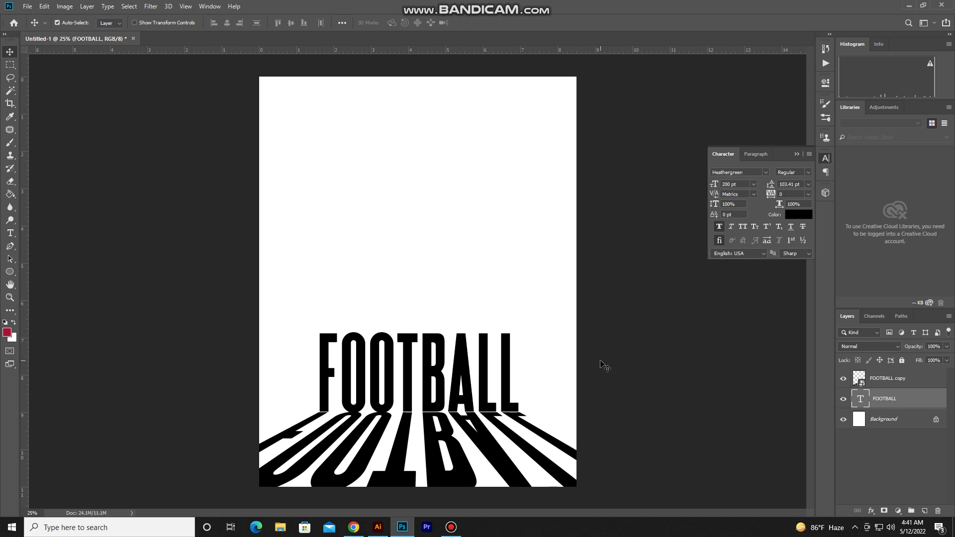
left_click(601, 362)
Drag the Messi image file from the desktop into the Photoshop poster.
left_click(909, 7)
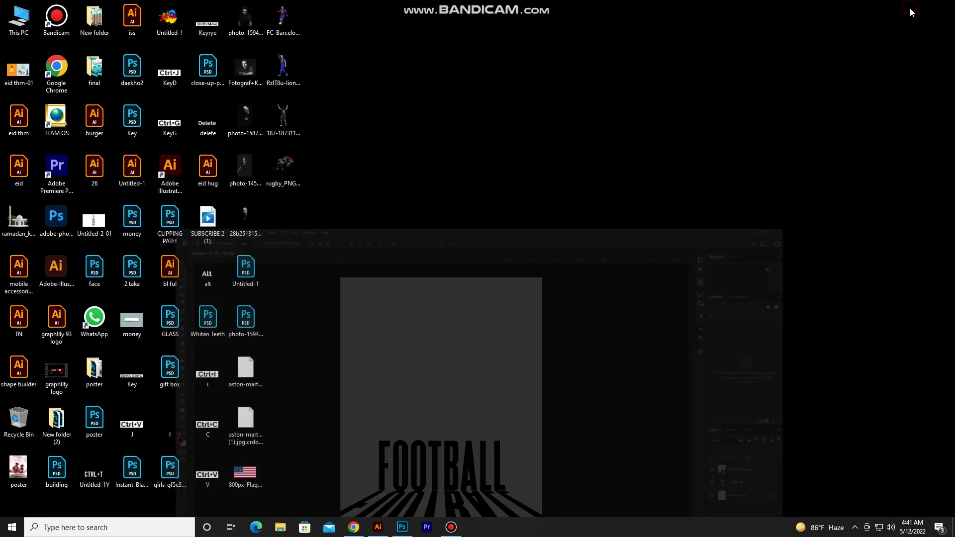
left_click_drag(283, 67, 402, 523)
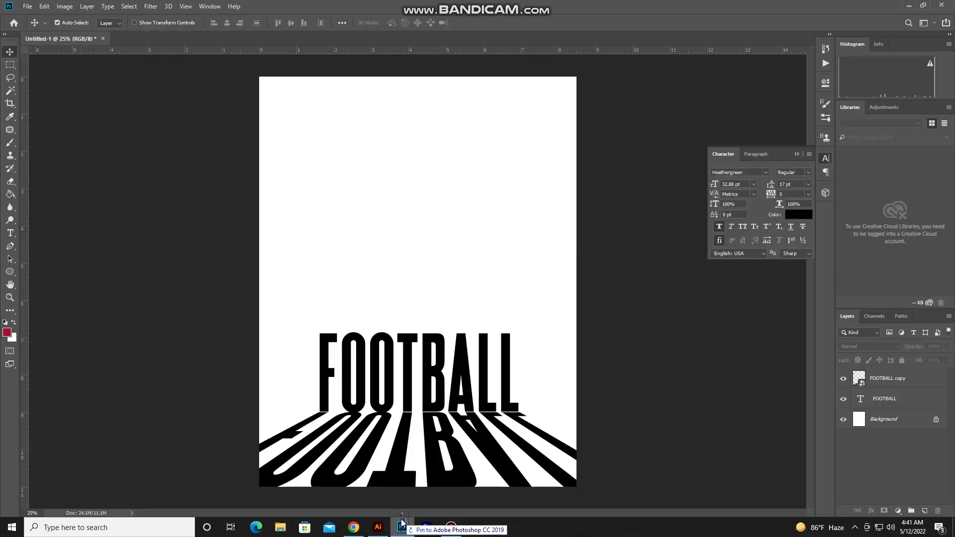
left_click_drag(401, 523, 427, 358)
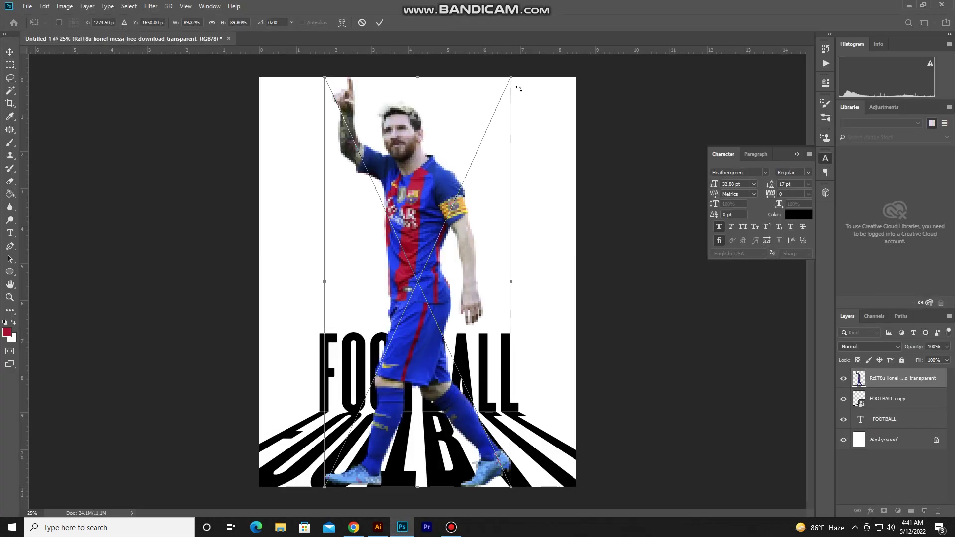
Scale the Messi cutout to about 57%, place it over FOOTBALL, and unlock the Background layer.
left_click_drag(507, 78, 442, 228)
left_click_drag(390, 306, 419, 297)
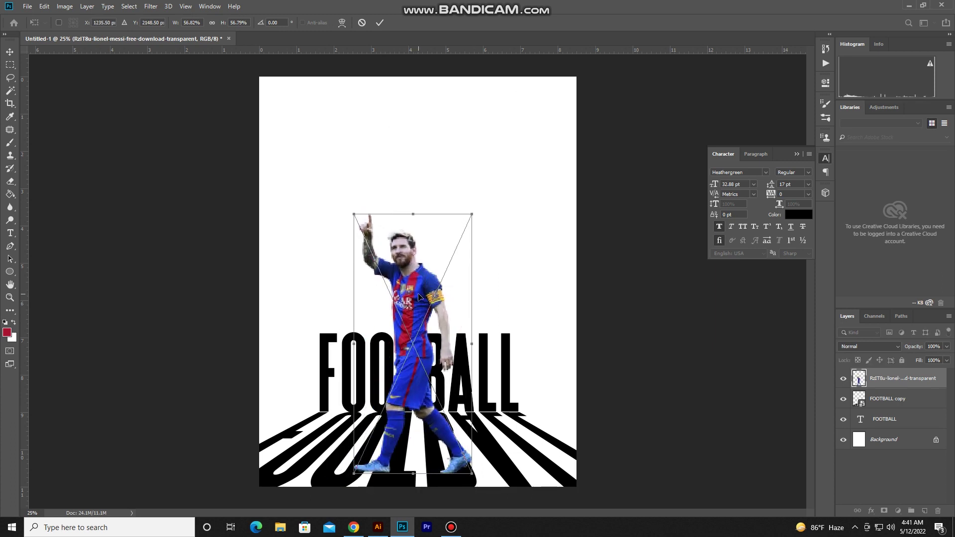
key("Return")
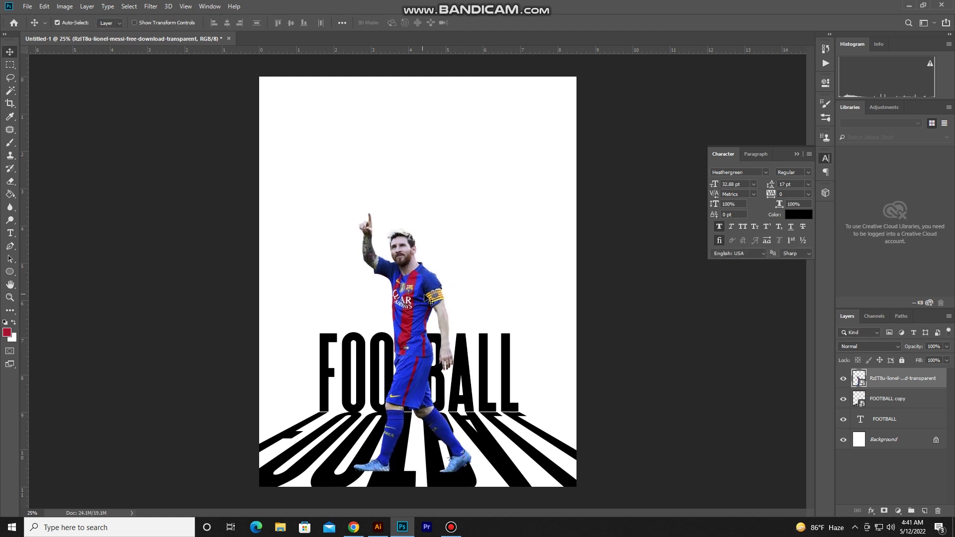
left_click(935, 440)
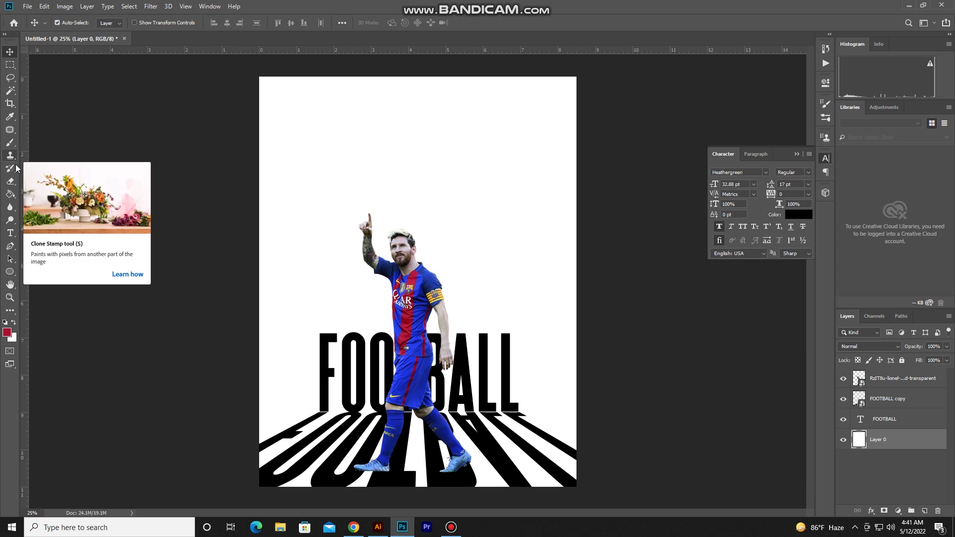
Sample the red from Messi's jersey and paint-bucket fill the background with it.
left_click(10, 115)
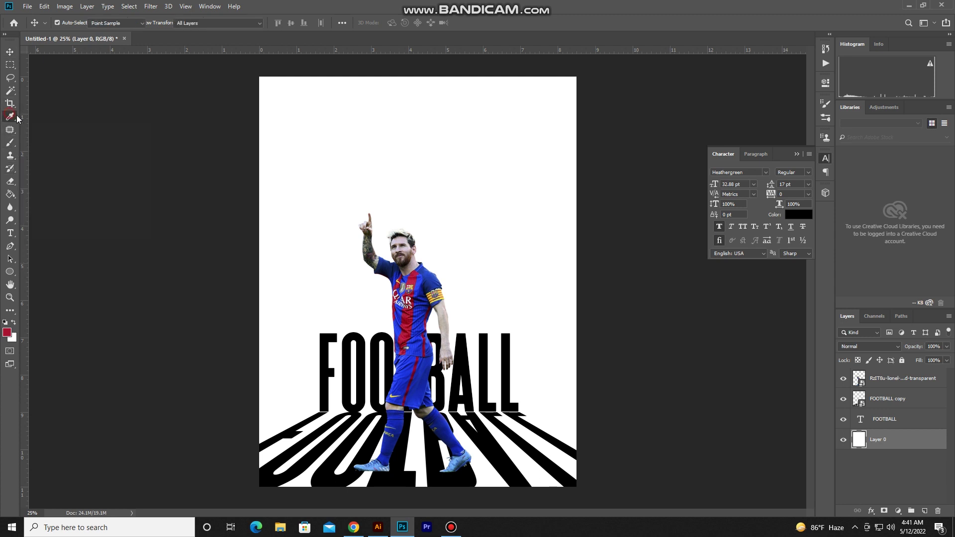
left_click(413, 279)
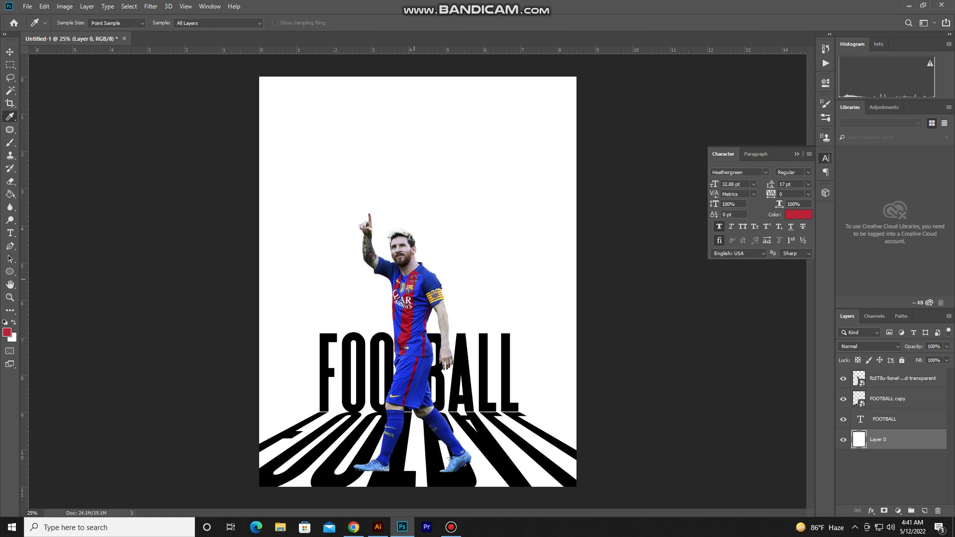
left_click(10, 194)
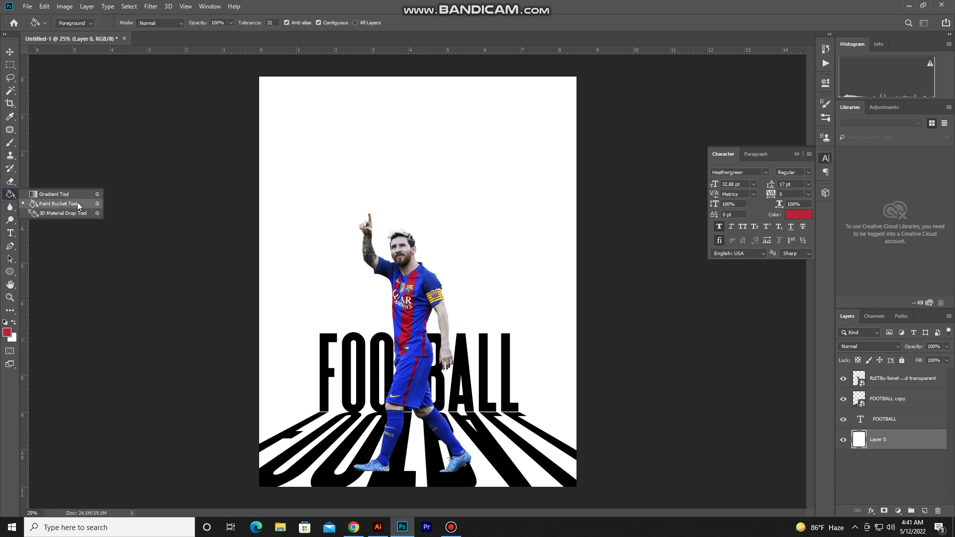
left_click(77, 204)
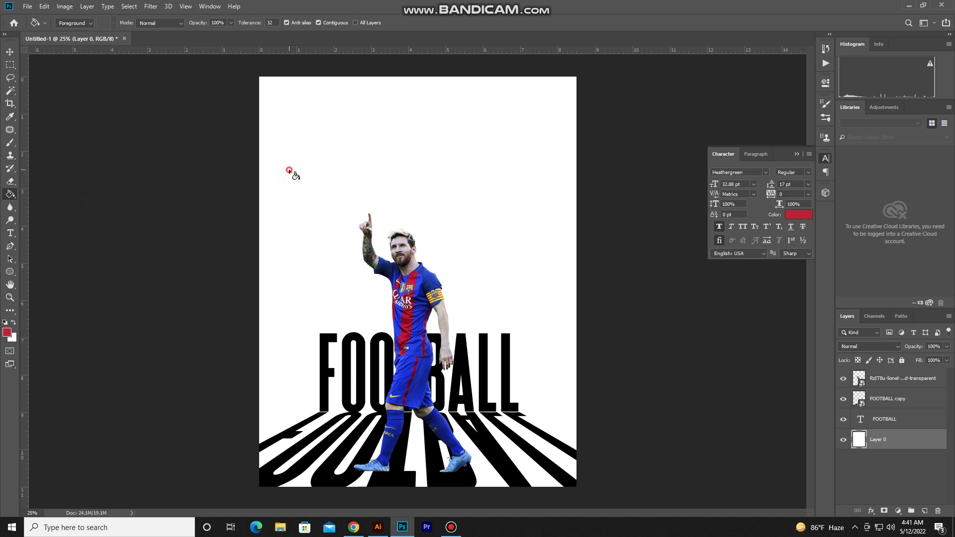
left_click(289, 170)
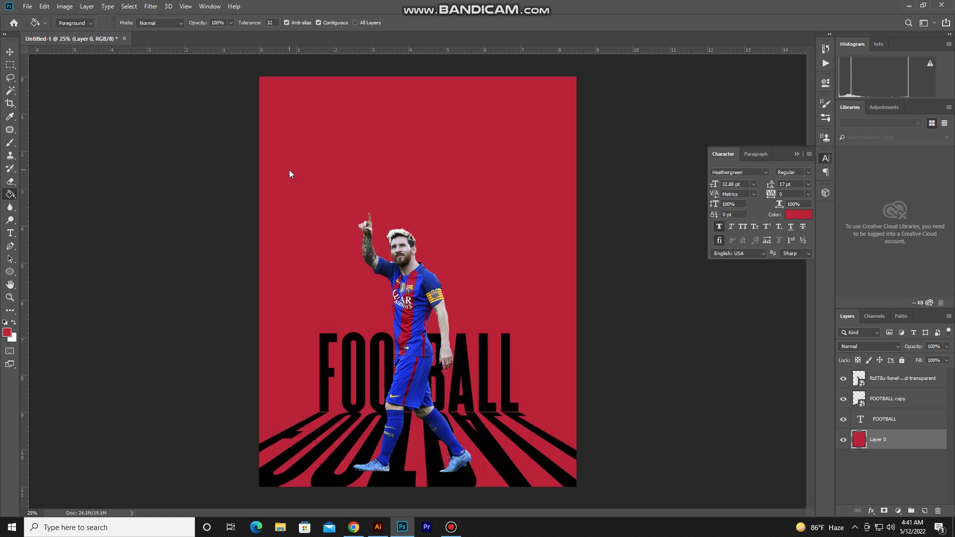
left_click(9, 51)
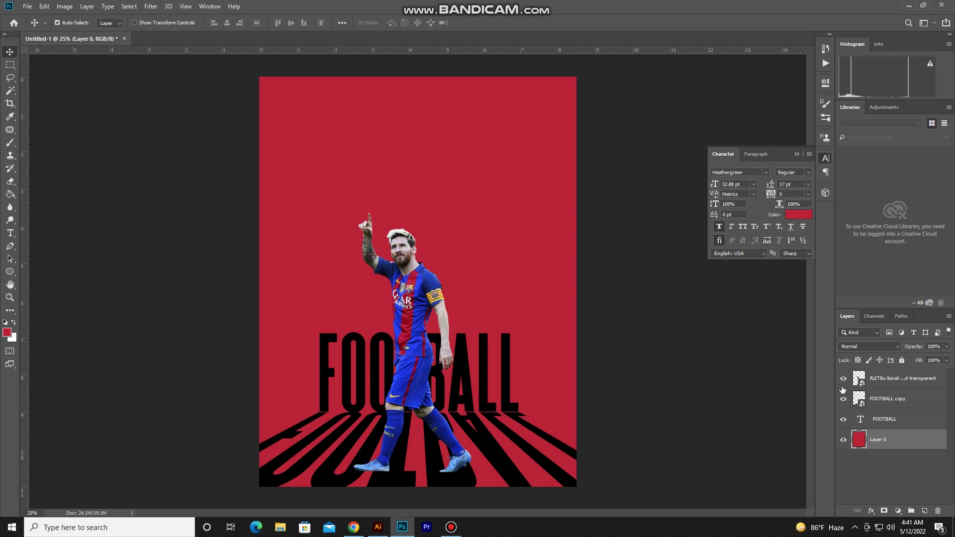
Set the FOOTBALL text colour to white (#ffffff).
double_click(886, 423)
left_click(927, 417)
left_click(798, 214)
type("ffffff")
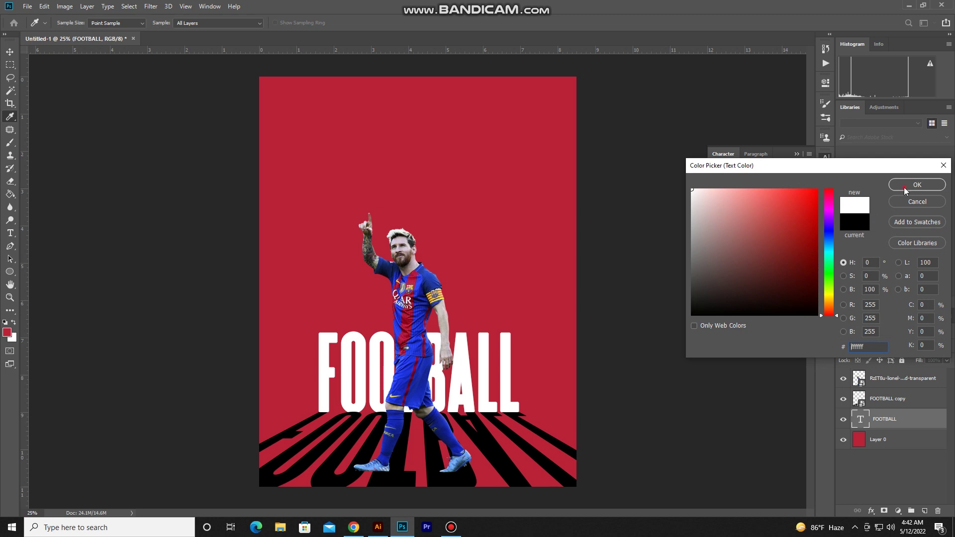
left_click(903, 187)
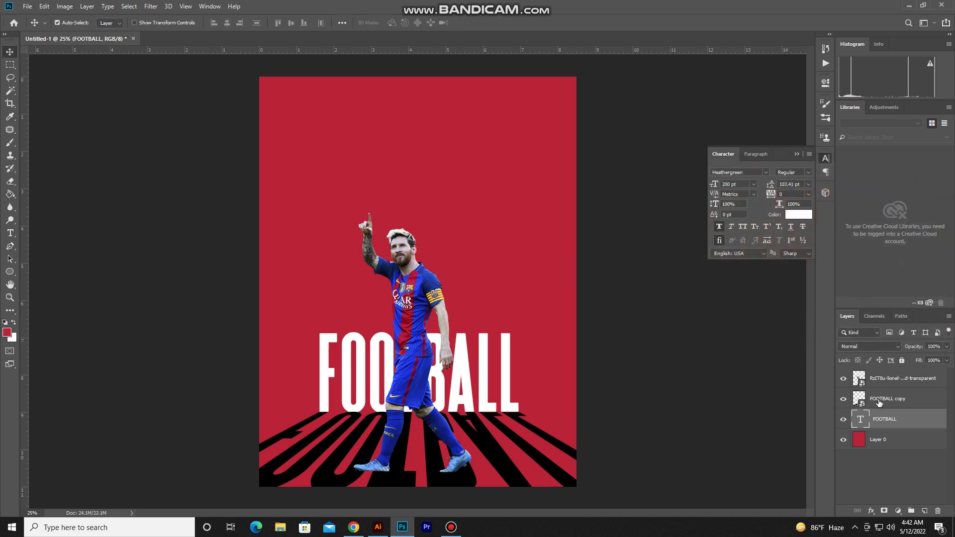
Add a white Color Overlay layer style to the FOOTBALL copy reflection.
left_click(843, 400)
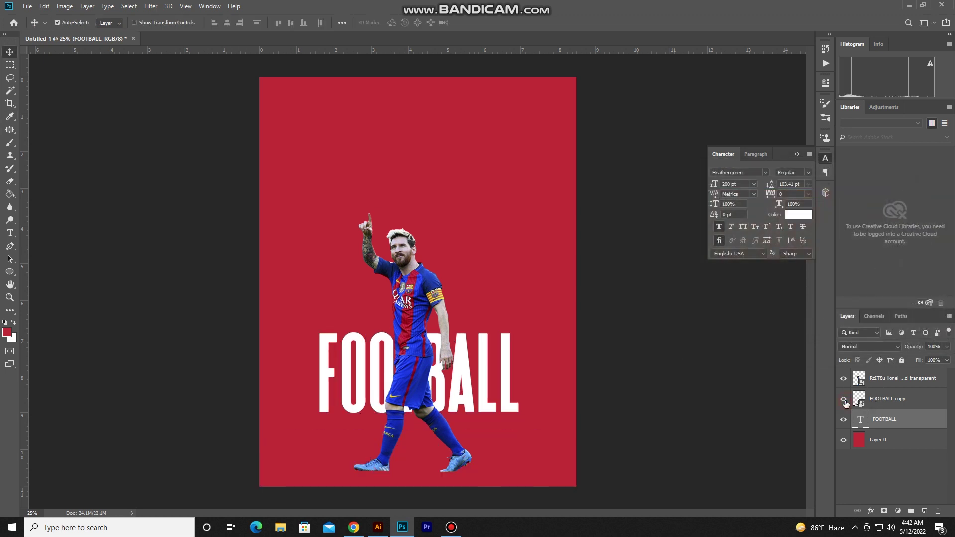
left_click(843, 400)
left_click(892, 401)
left_click(871, 510)
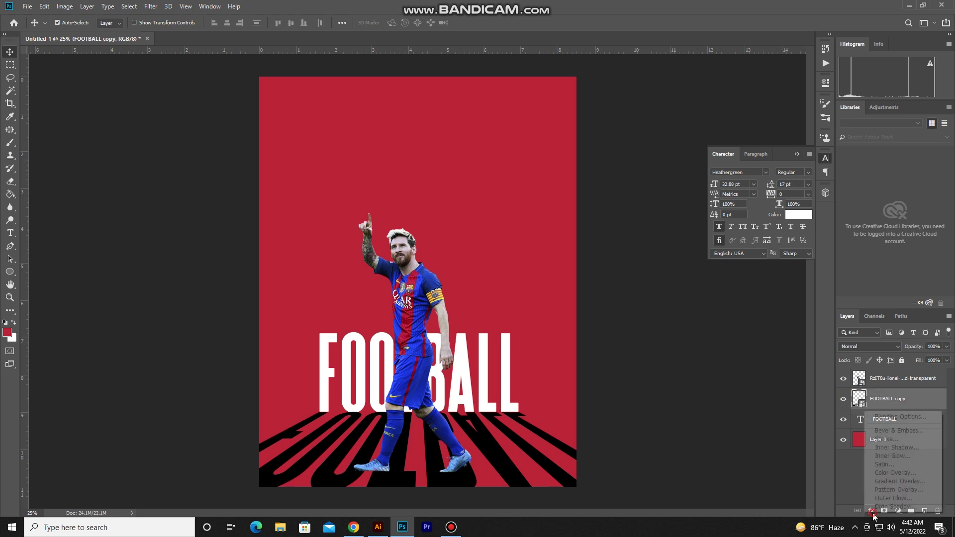
left_click(888, 476)
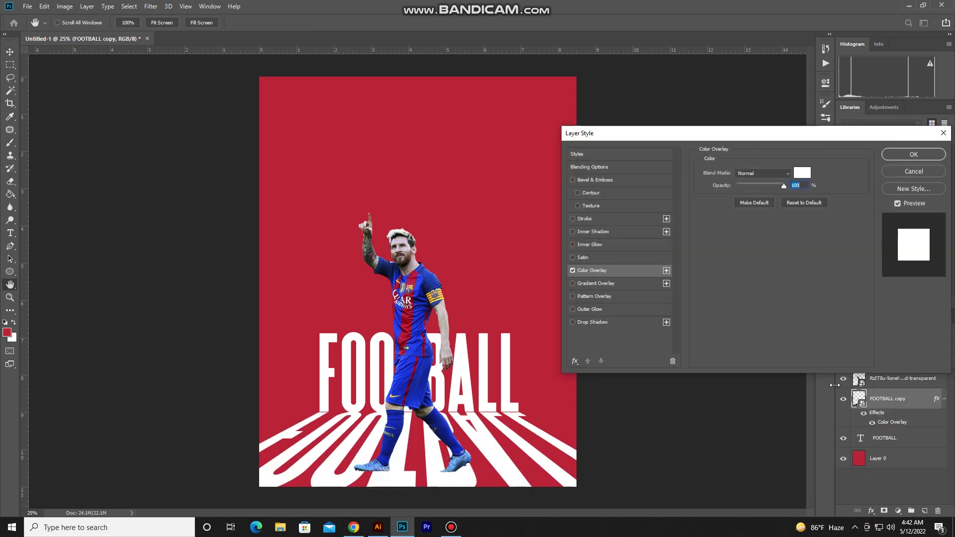
left_click(894, 156)
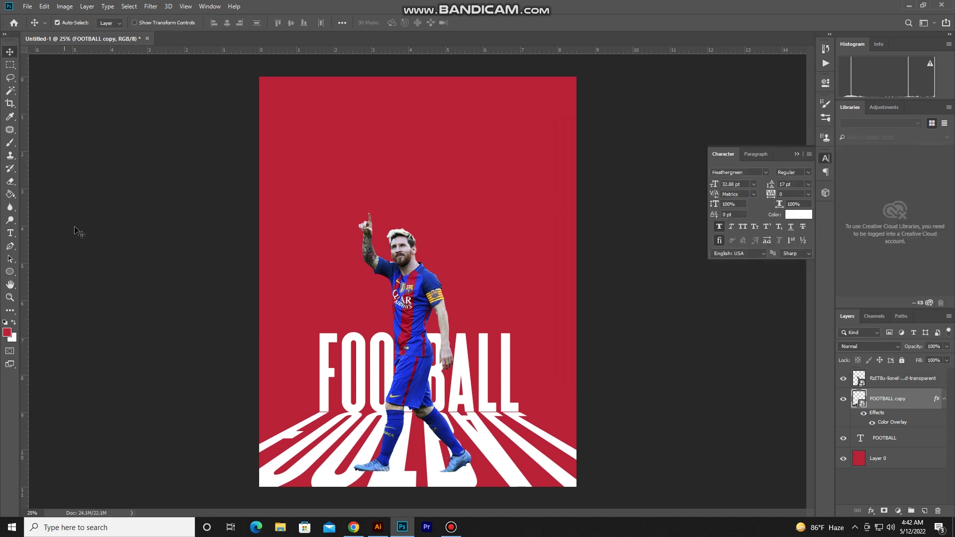
left_click(96, 249)
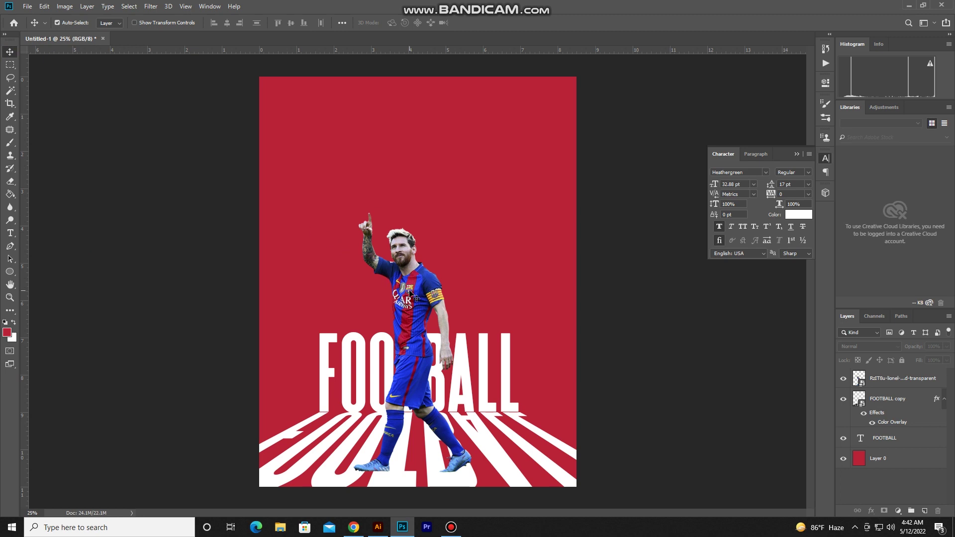
Add a 'Leo Mesi' text layer at the upper left and enlarge it to 90 pt.
left_click(409, 292)
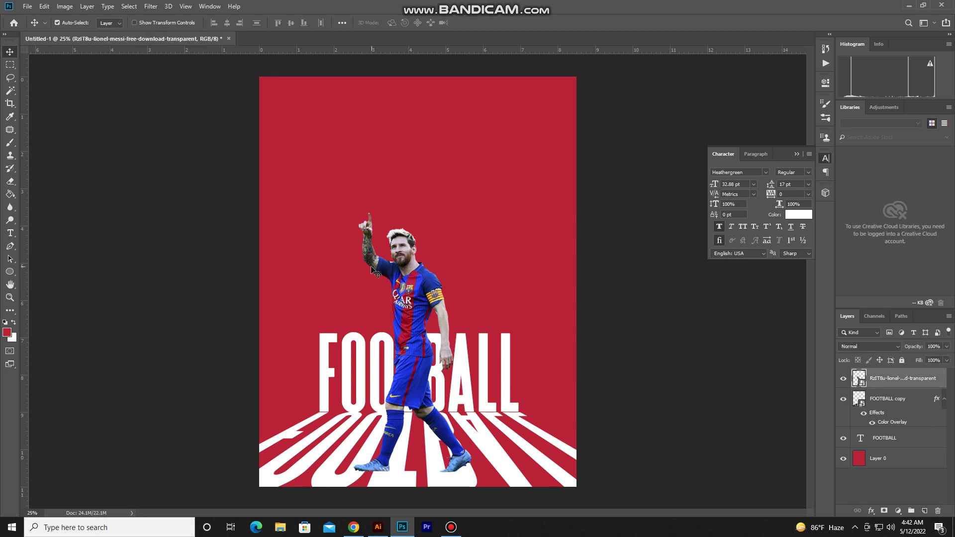
left_click(10, 235)
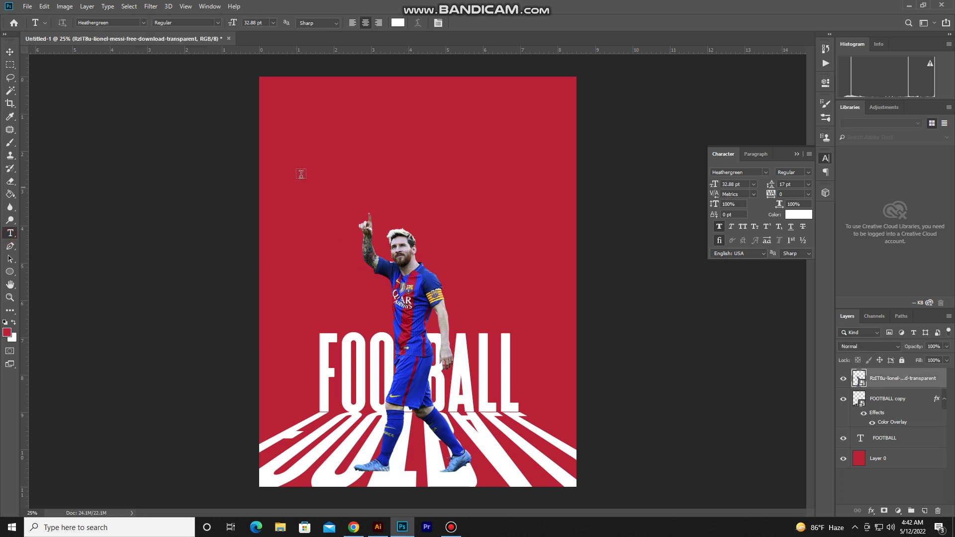
left_click(315, 169)
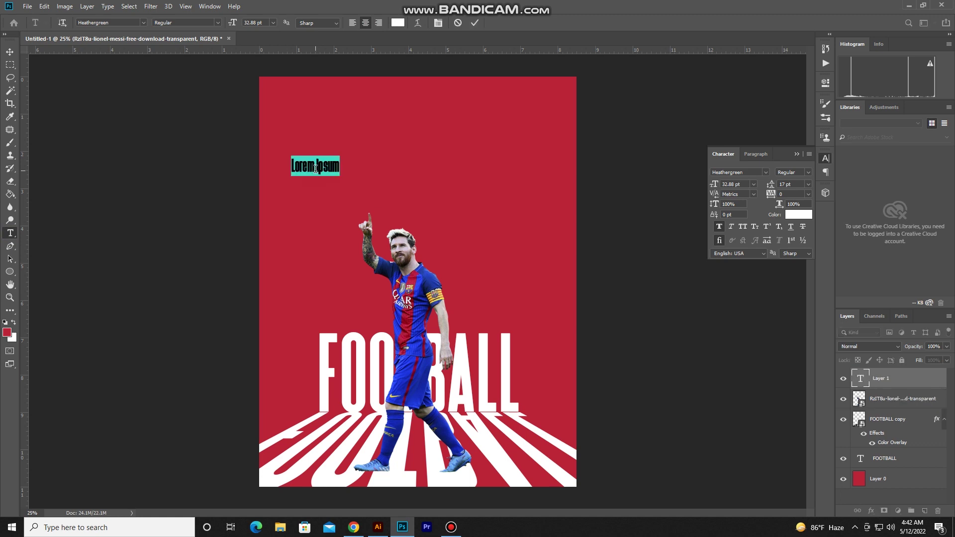
key("BackSpace")
type("Leo Mesi")
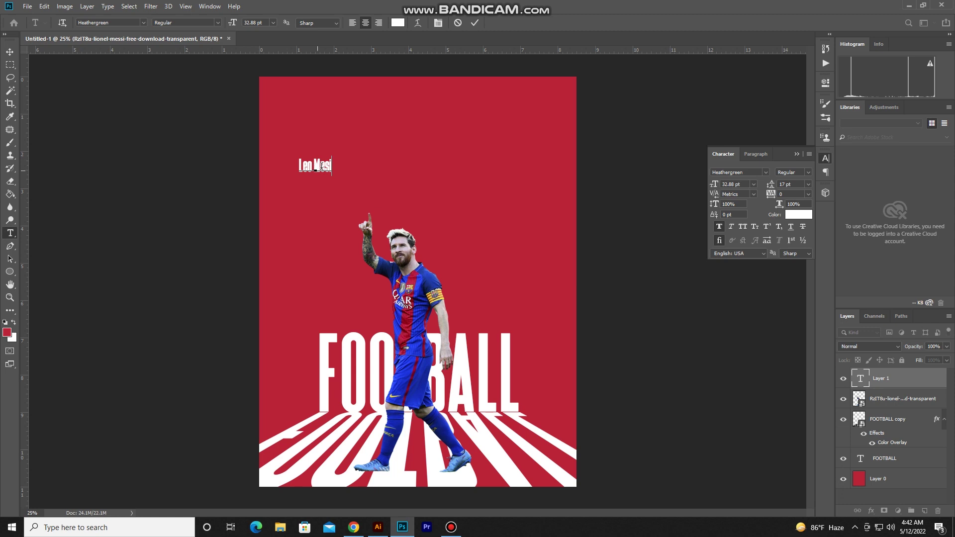
left_click(10, 232)
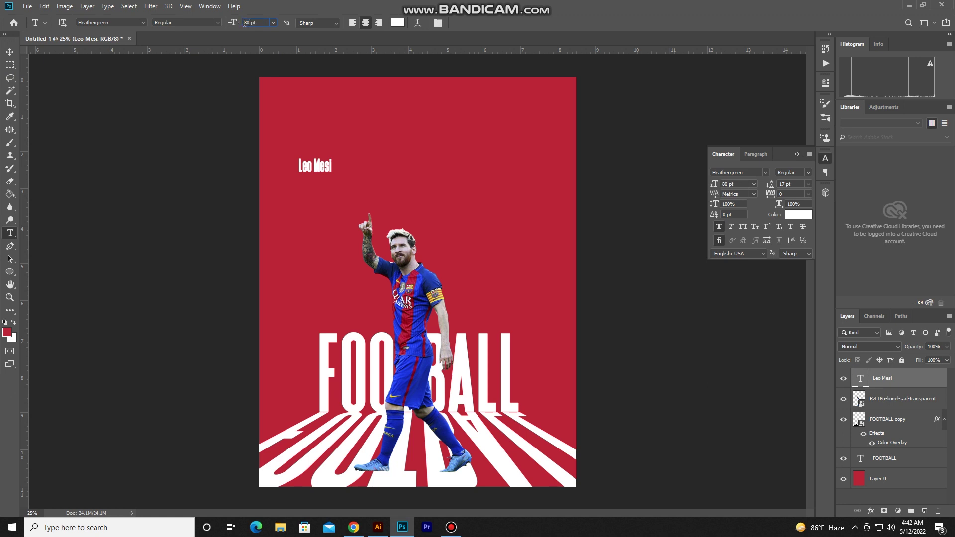
key("Return")
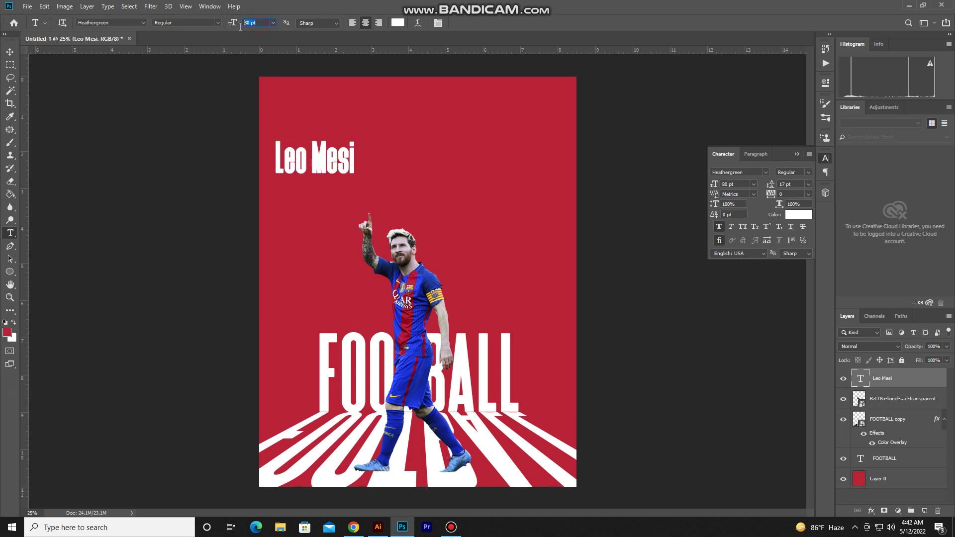
type("90")
key("Return")
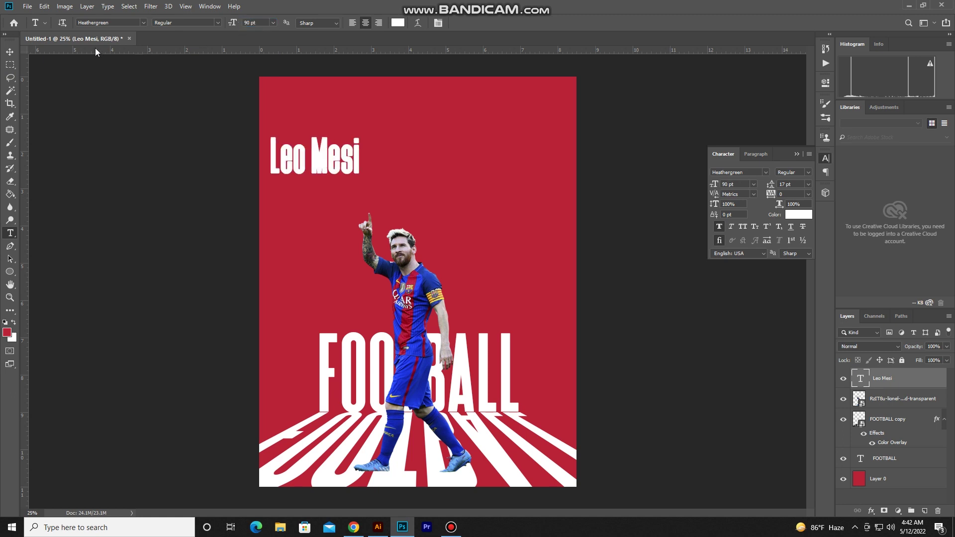
Align the Leo Mesi heading horizontally centred with the background and nudge it up.
left_click(7, 53)
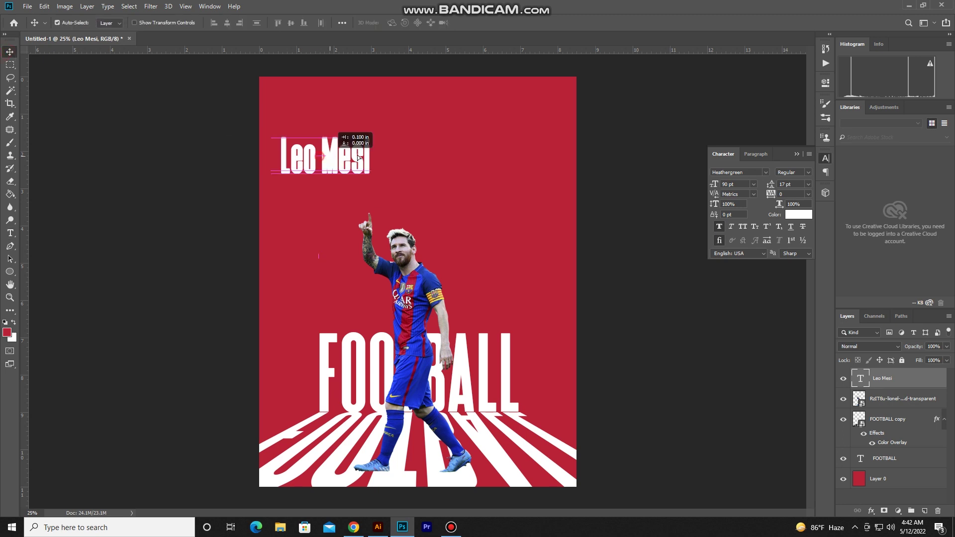
left_click_drag(335, 155, 424, 152)
double_click(424, 153)
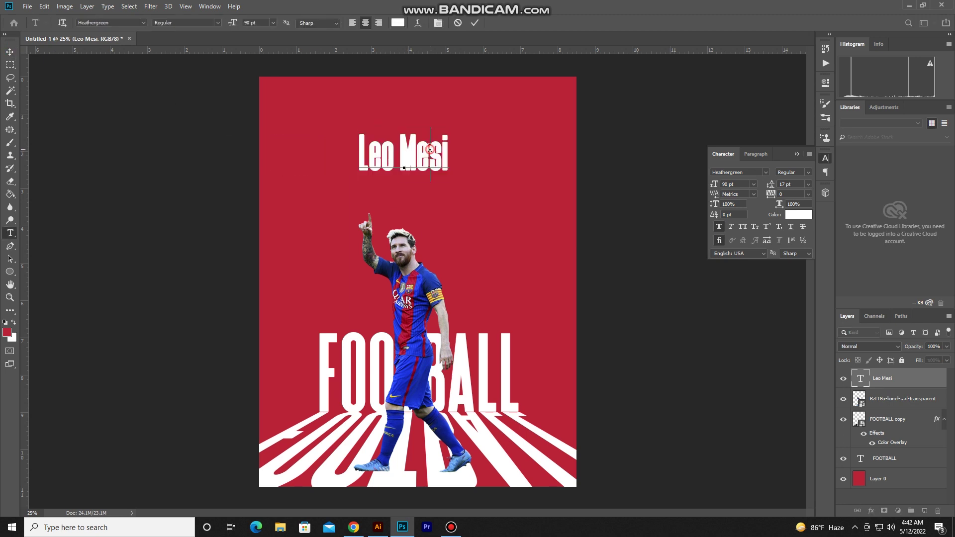
left_click(10, 51)
key("shift+Up")
key("shift+Up")
left_click(267, 139, "shift")
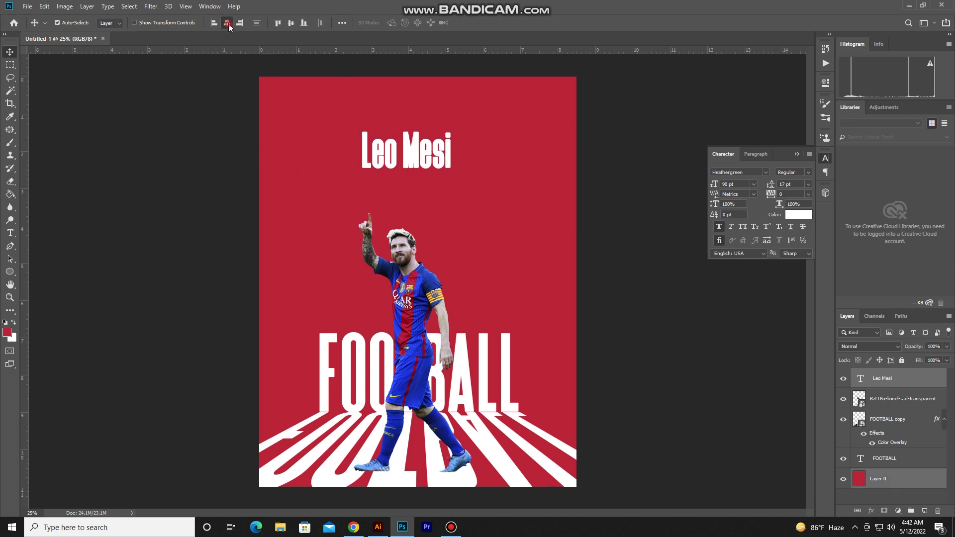
left_click(227, 22)
left_click(417, 150)
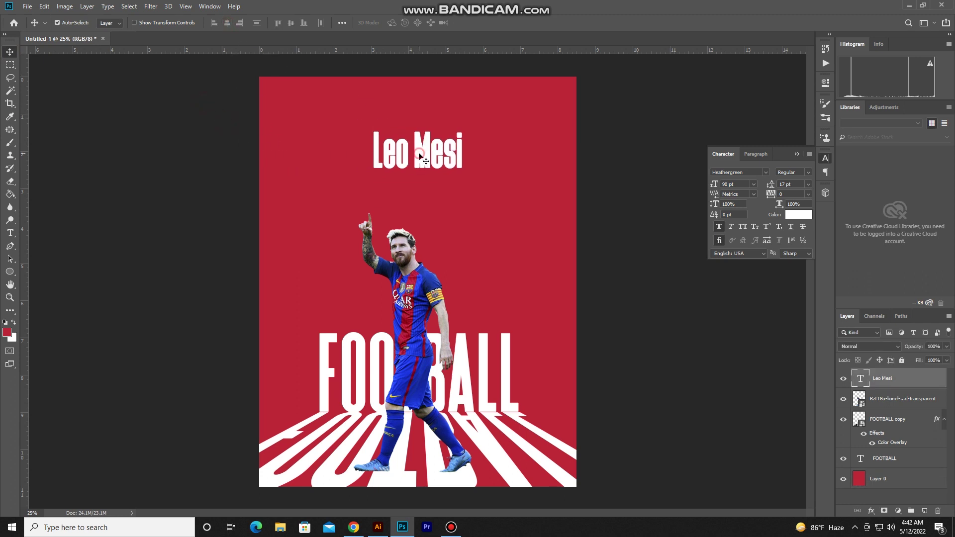
key("shift+Up")
key("shift+Up")
key("shift+Up")
left_click(204, 154)
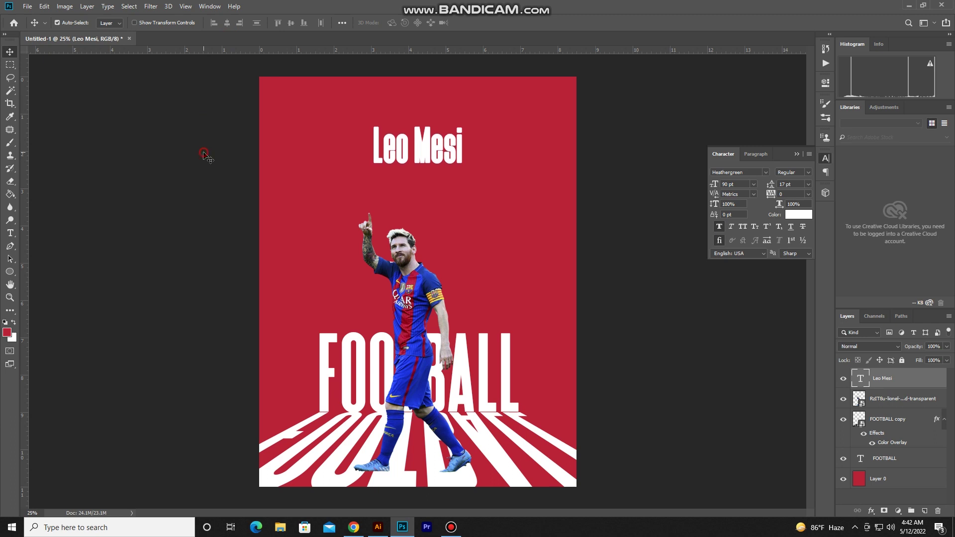
left_click(14, 235)
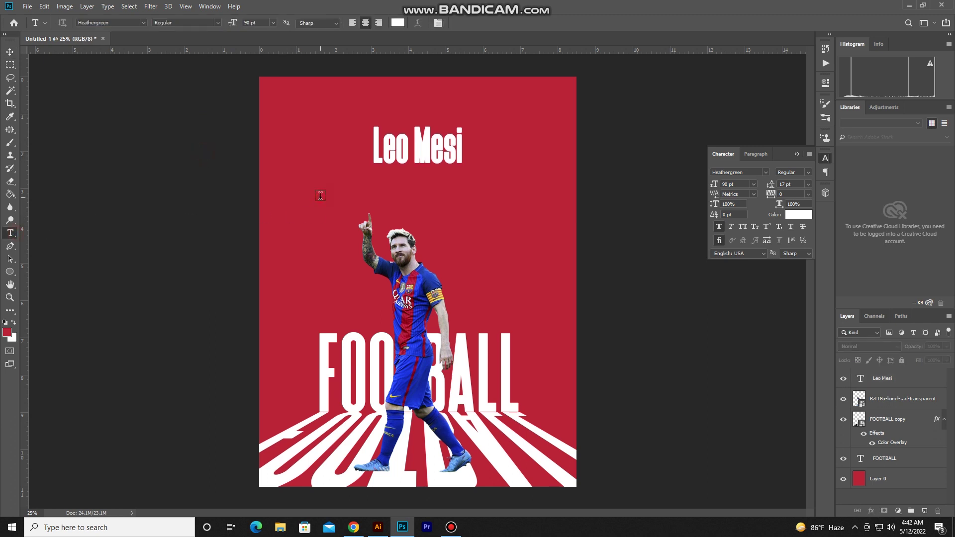
Add a 'The King of Football' text layer left of the player.
left_click(320, 195)
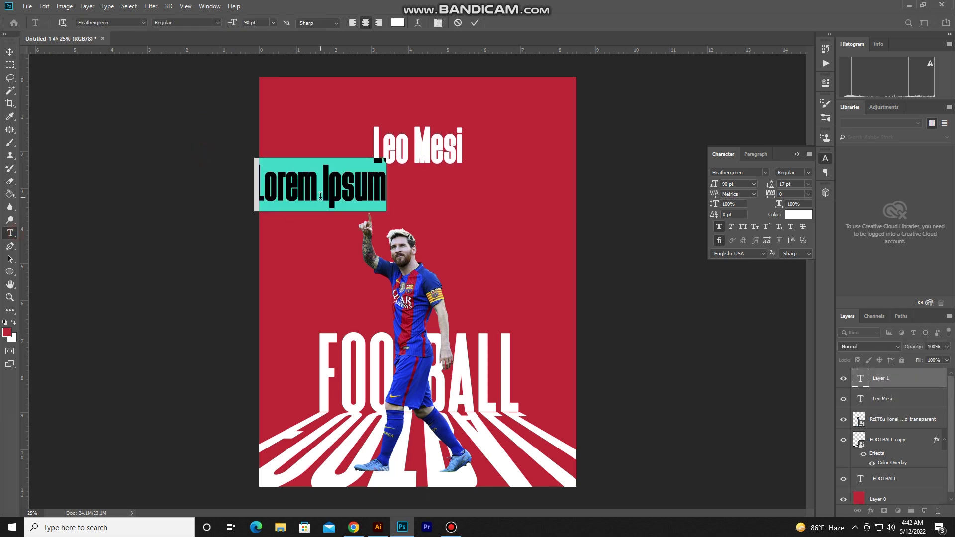
type("The")
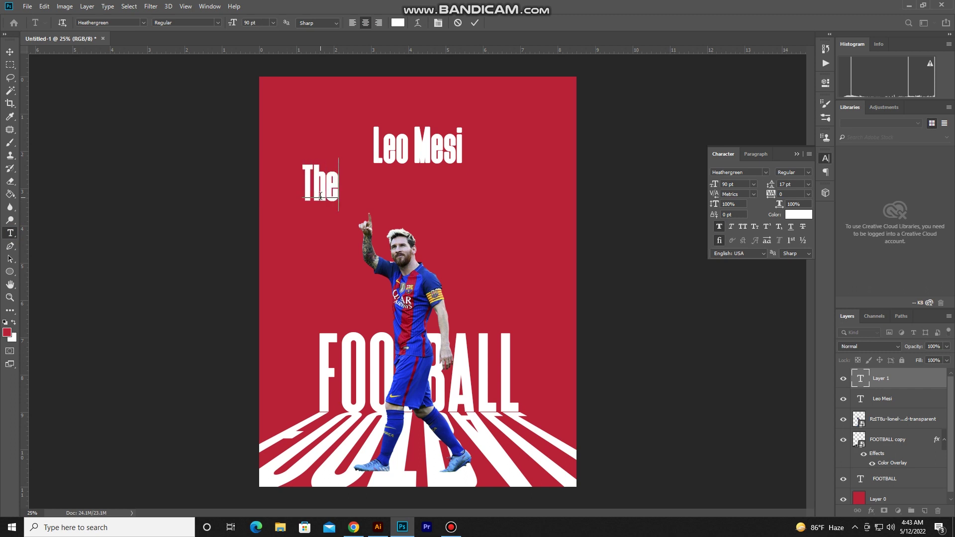
type("K")
key("BackSpace")
type("King")
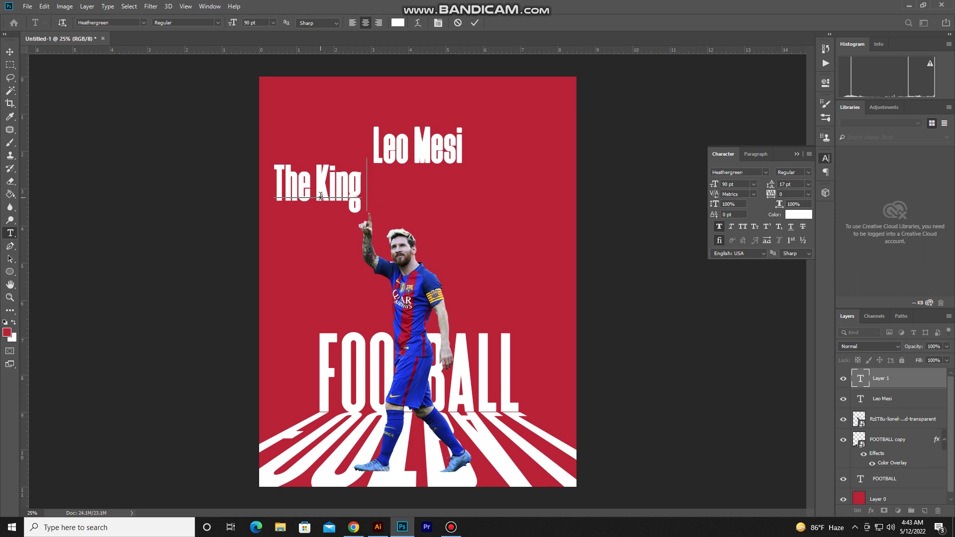
type(" of")
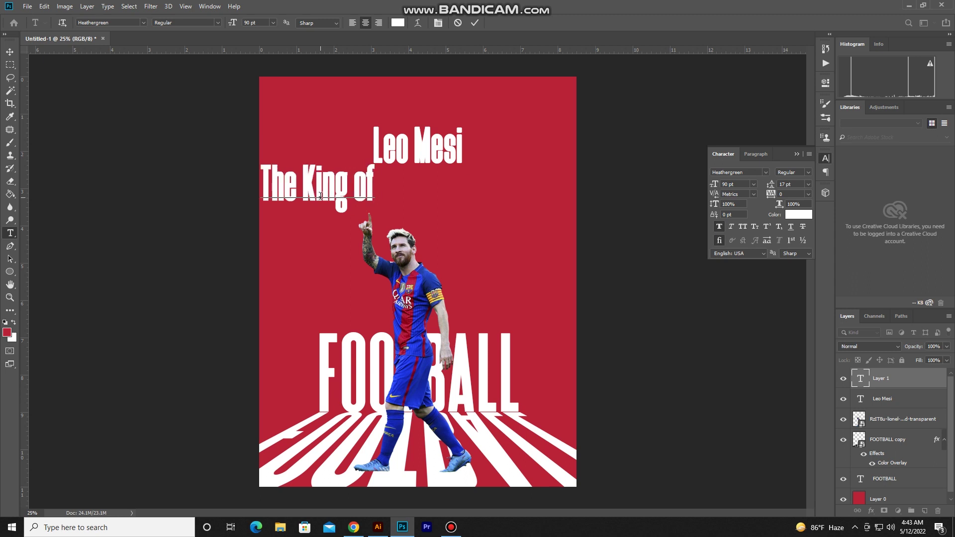
type(" Football")
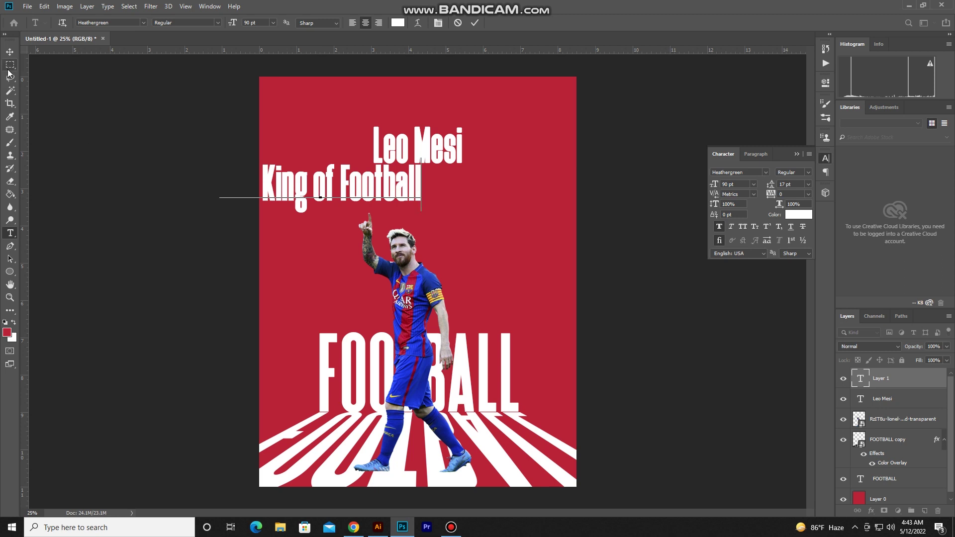
key("ctrl+Return")
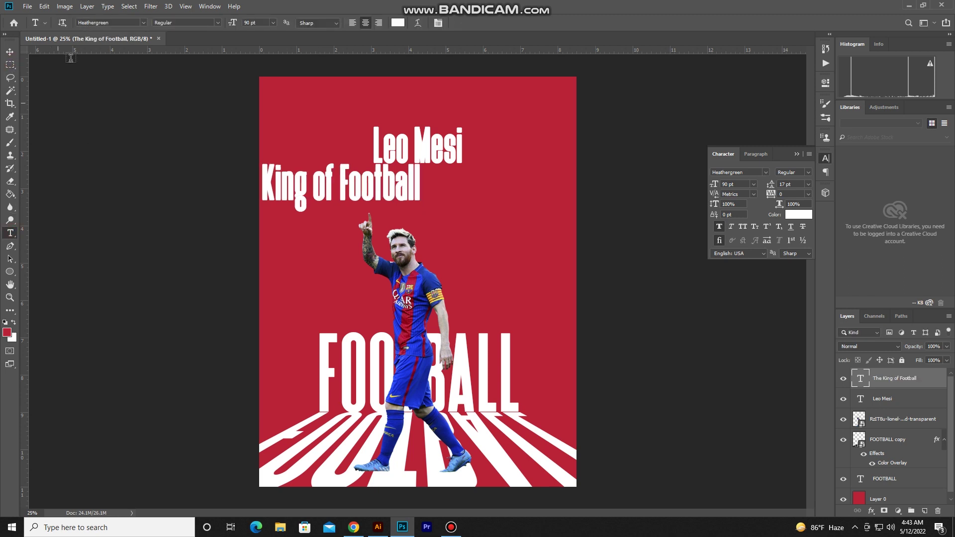
Set the subtitle to Raleway Light 20 pt, tracking 100, centred below Leo Mesi.
type("ra")
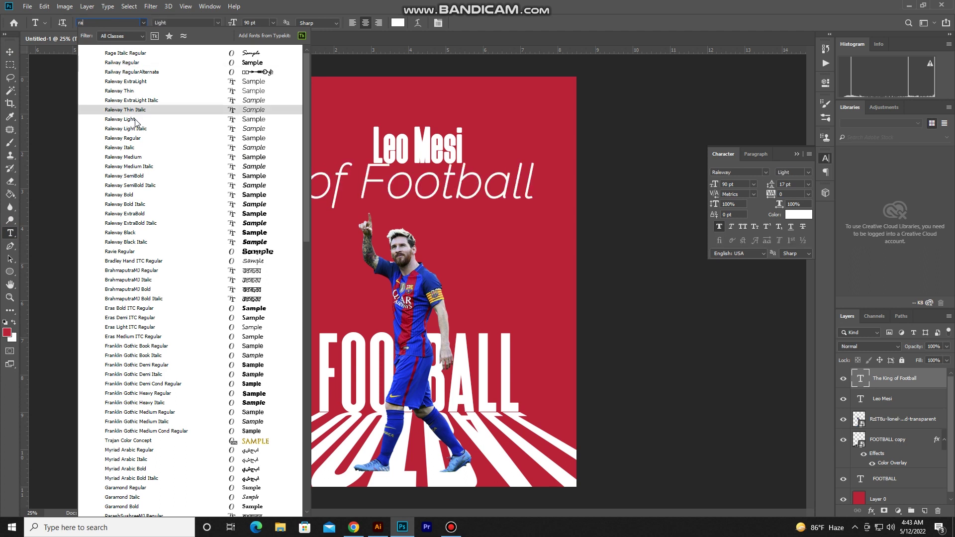
left_click(135, 121)
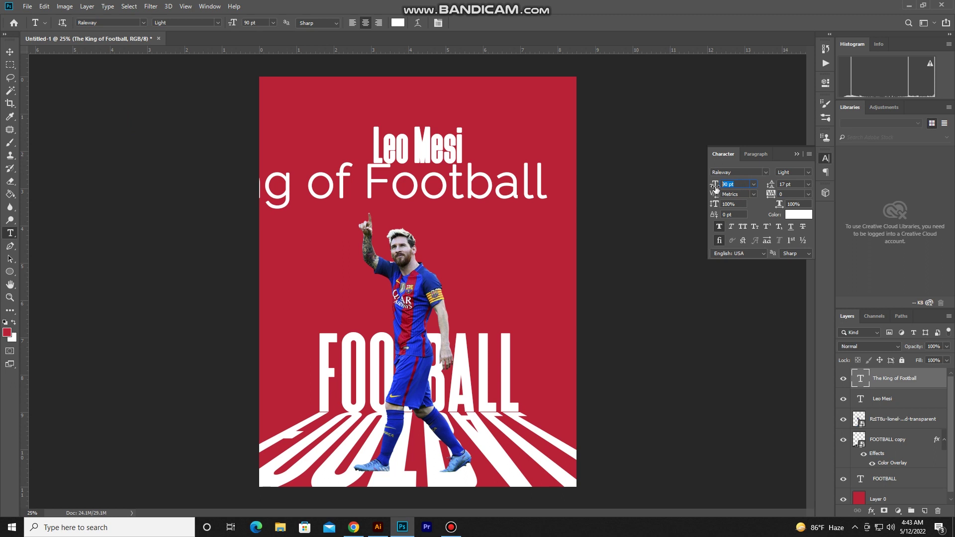
key("Return")
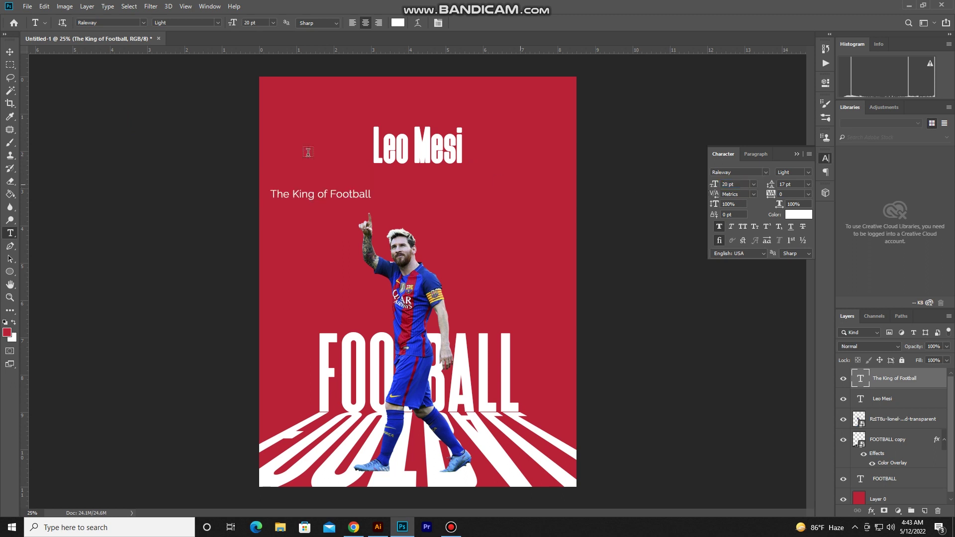
left_click(10, 51)
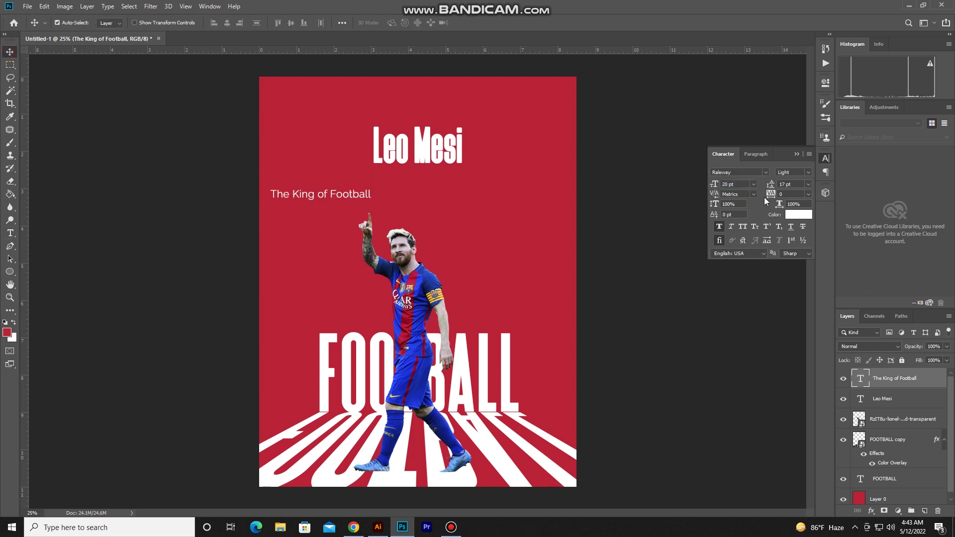
type("100")
key("Return")
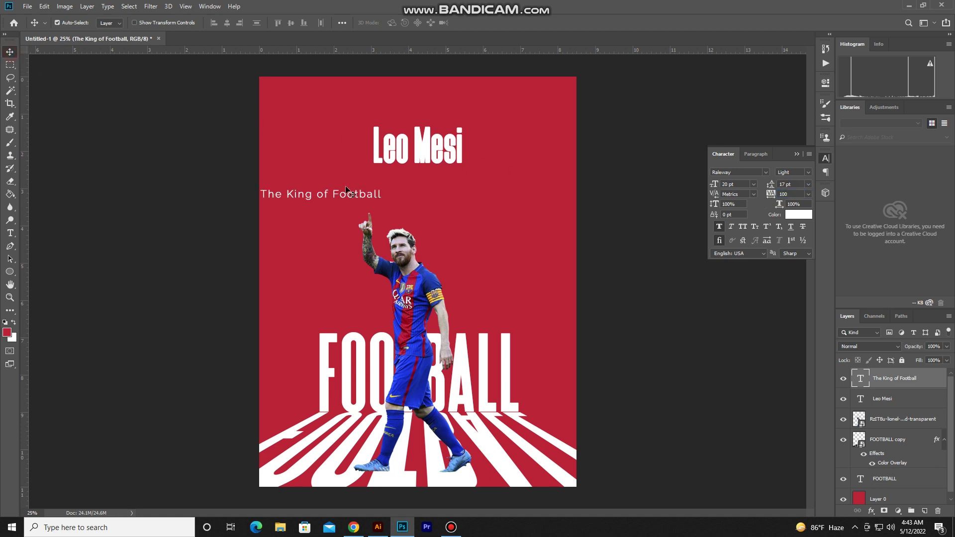
left_click_drag(351, 195, 449, 172)
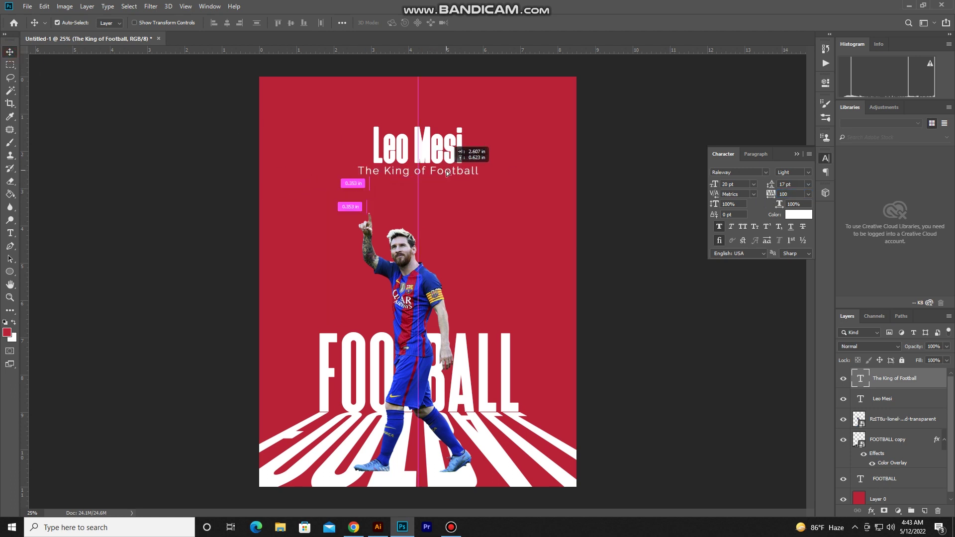
Enlarge the Leo Mesi heading above the subtitle.
left_click(343, 65)
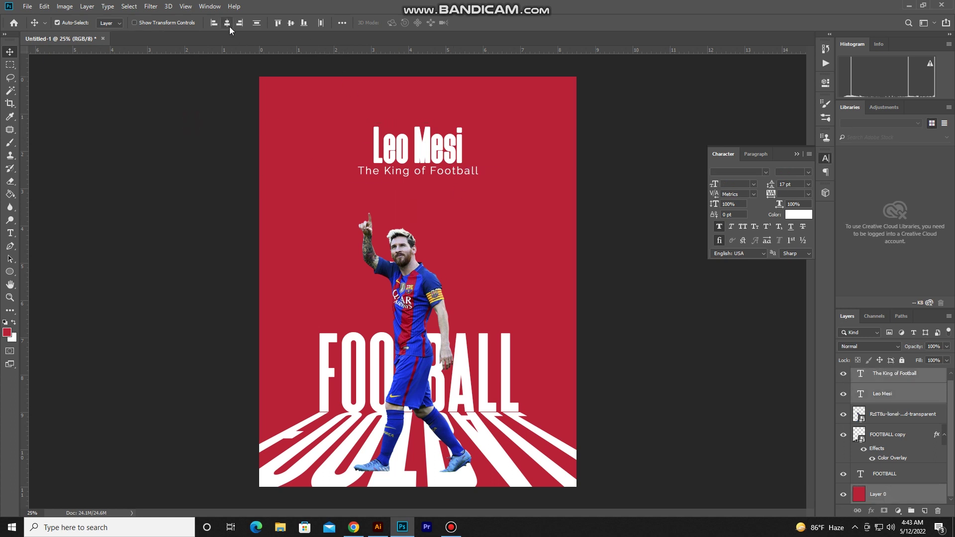
left_click(231, 112)
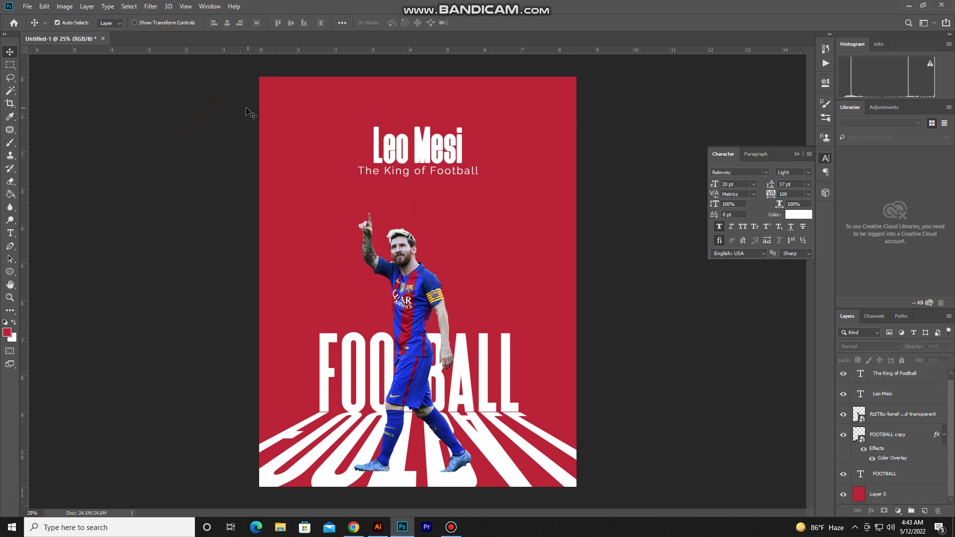
left_click_drag(247, 113, 418, 169)
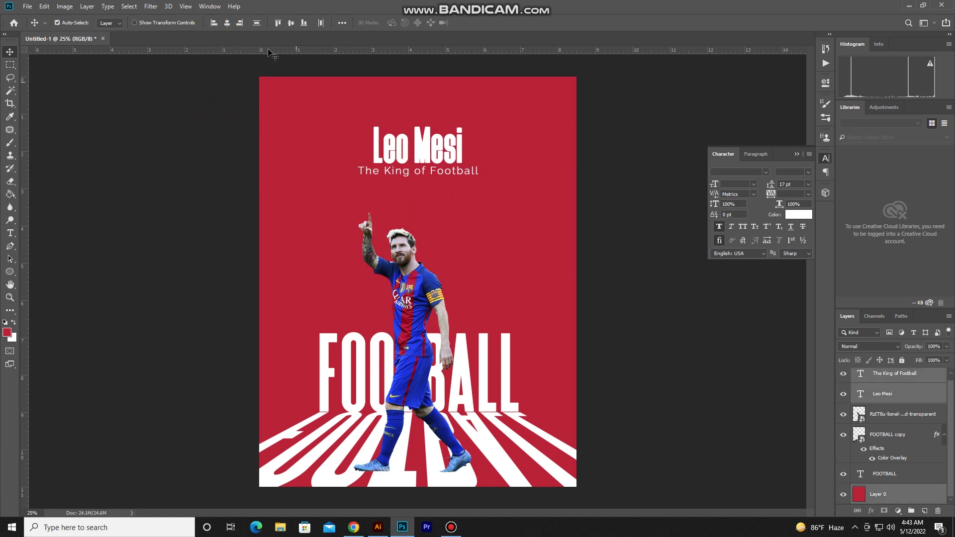
left_click(224, 107)
left_click(417, 149)
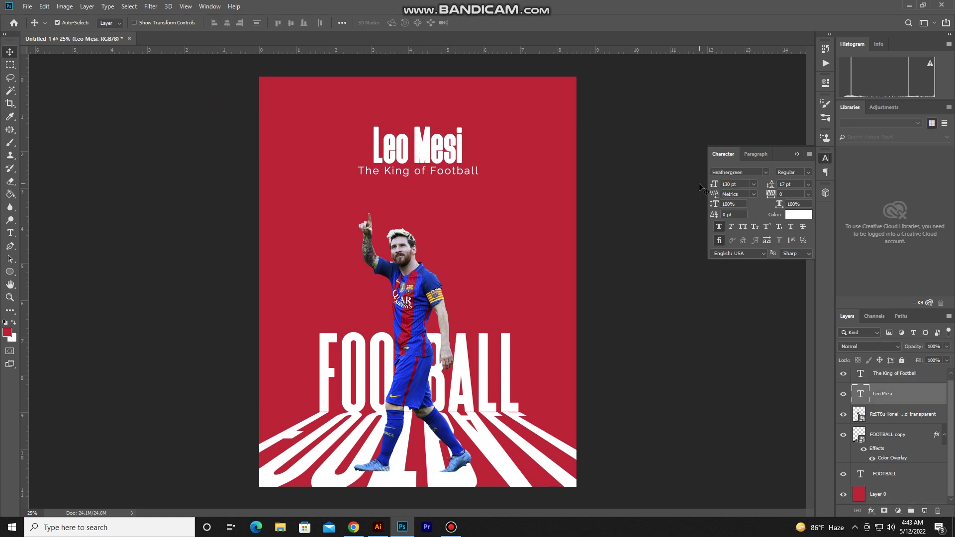
left_click_drag(605, 117, 365, 170)
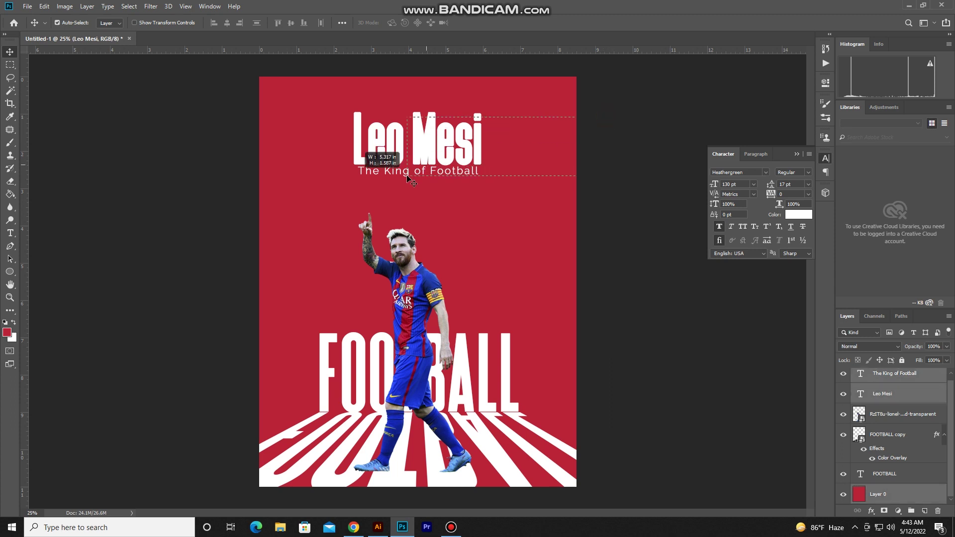
Resize The King of Football subtitle to 21 pt.
left_click(199, 128)
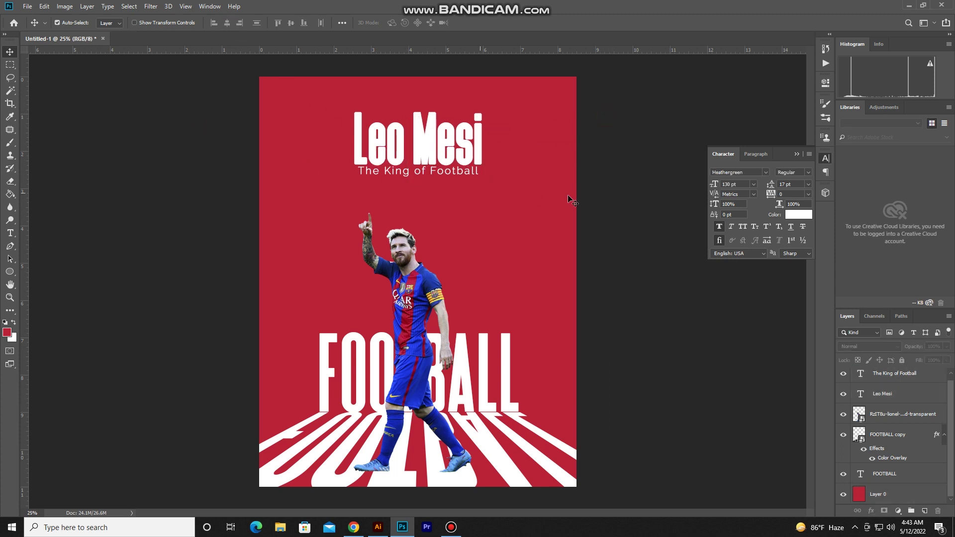
left_click(888, 375)
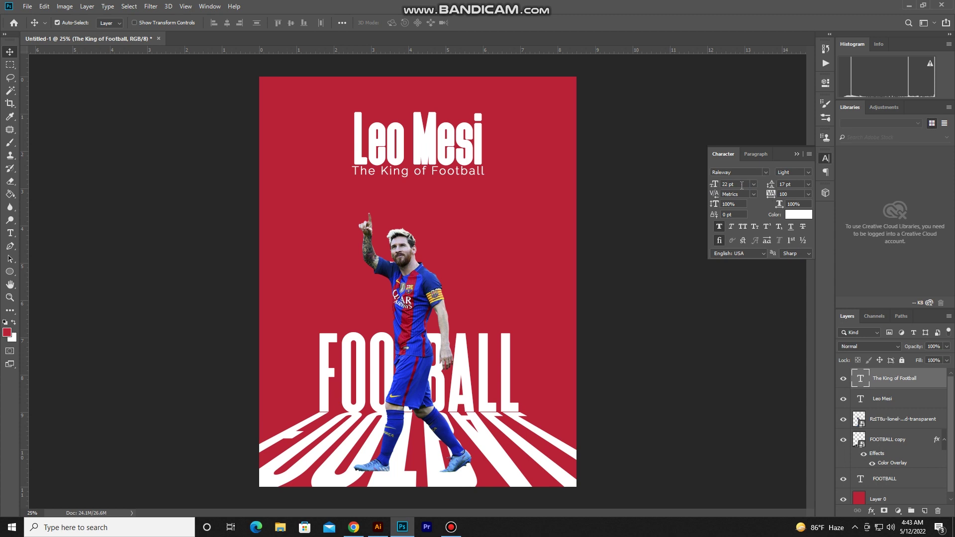
left_click_drag(711, 189, 709, 188)
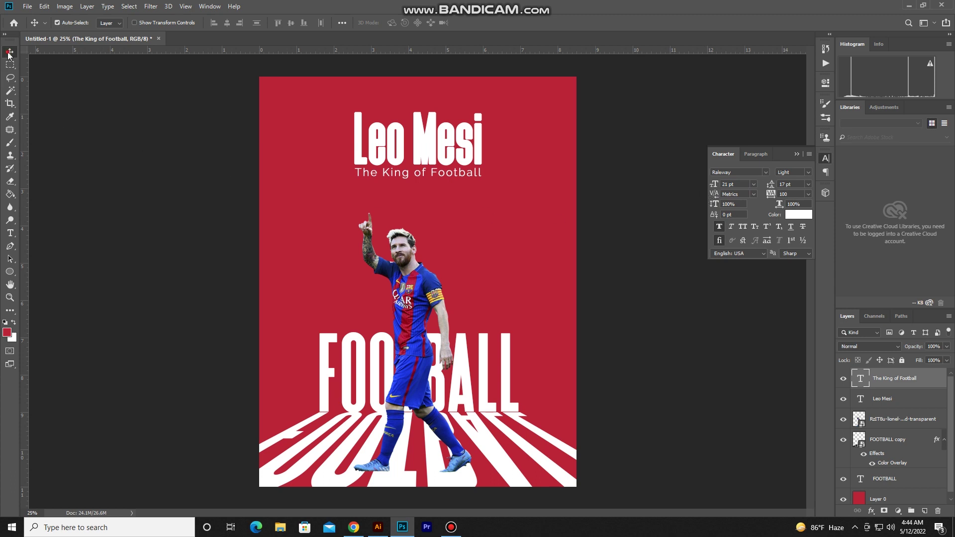
left_click(149, 164)
Alt-drag a copy of the Messi cutout and move it below the FOOTBALL layers.
left_click(417, 292)
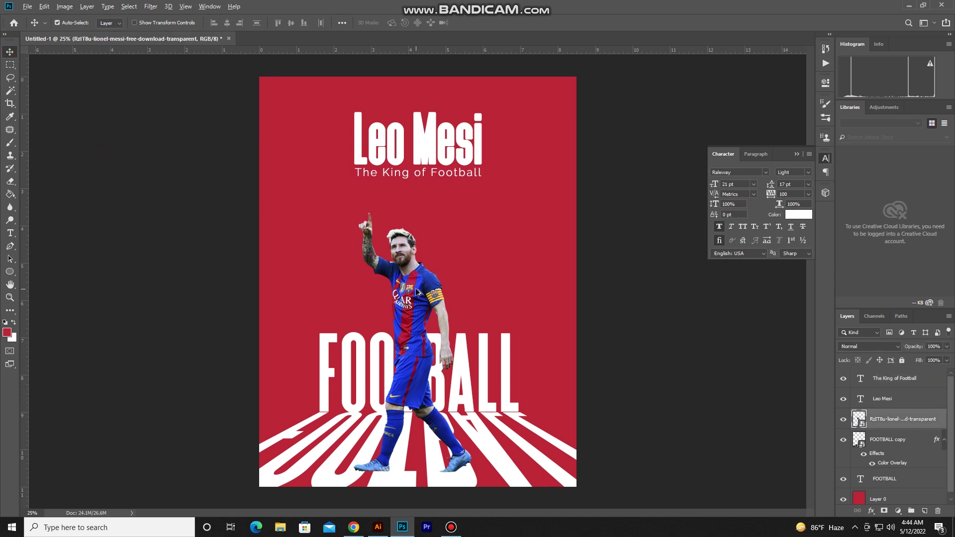
left_click_drag(417, 293, 483, 286)
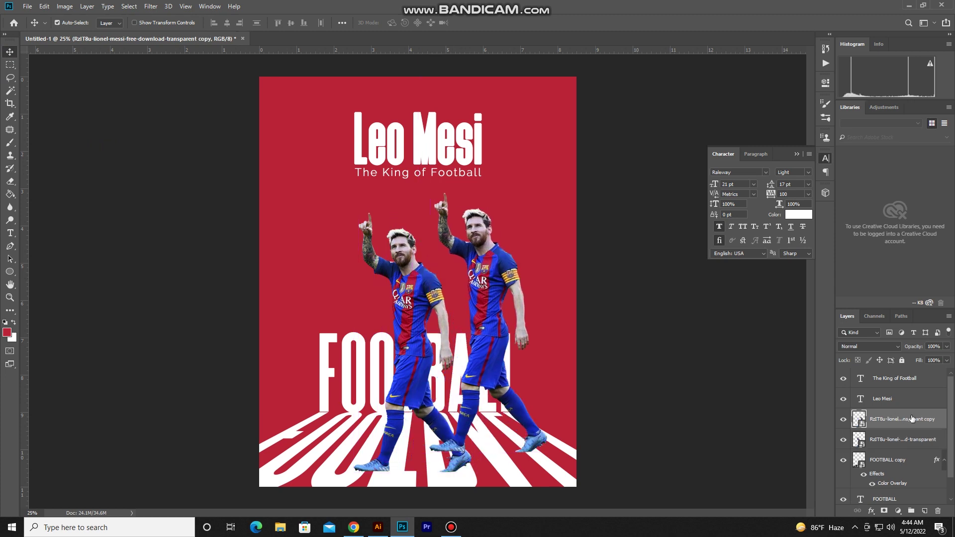
left_click_drag(906, 422, 903, 480)
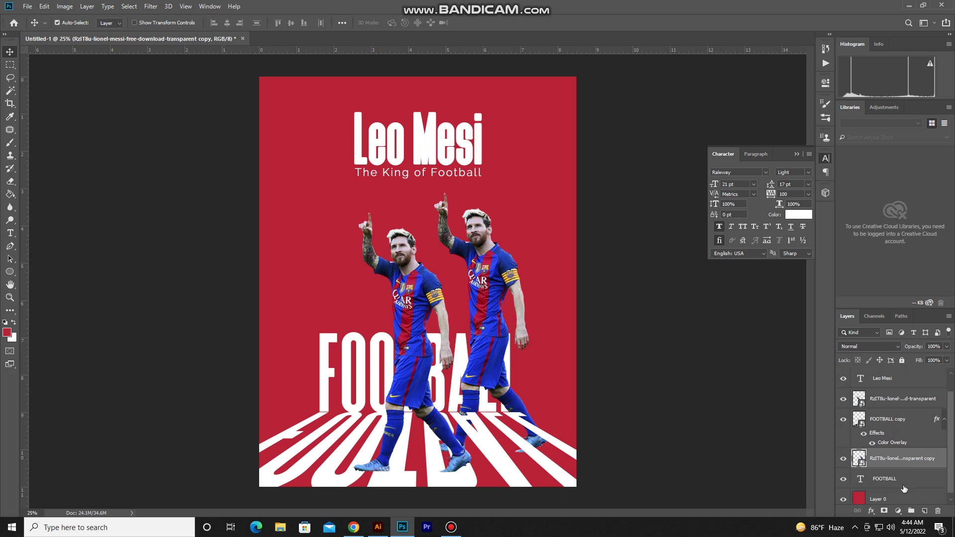
left_click_drag(899, 461, 890, 478)
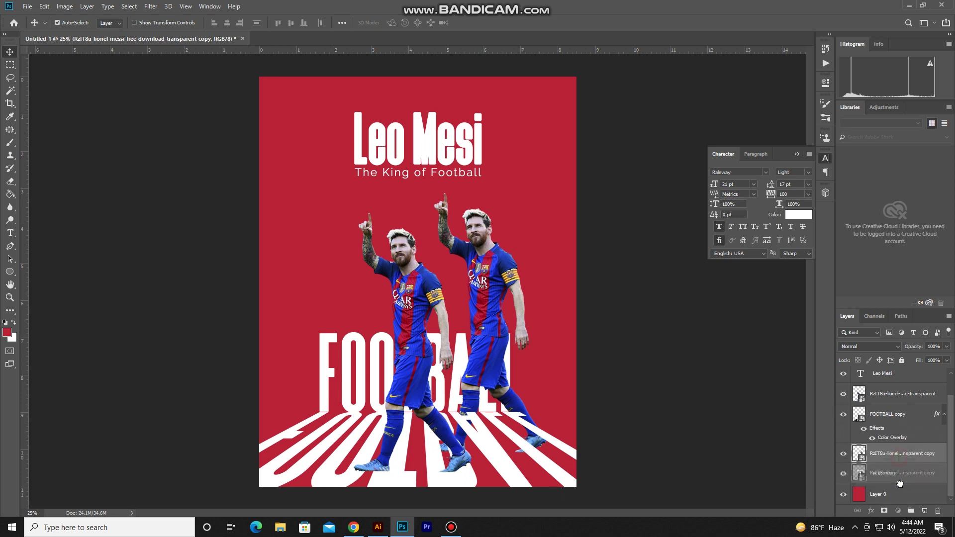
Position the back Messi copy up and right of the original cutout.
mouse_move(483, 277)
left_mouse_down()
mouse_move(446, 270)
mouse_move(416, 283)
left_mouse_up()
left_click(414, 284)
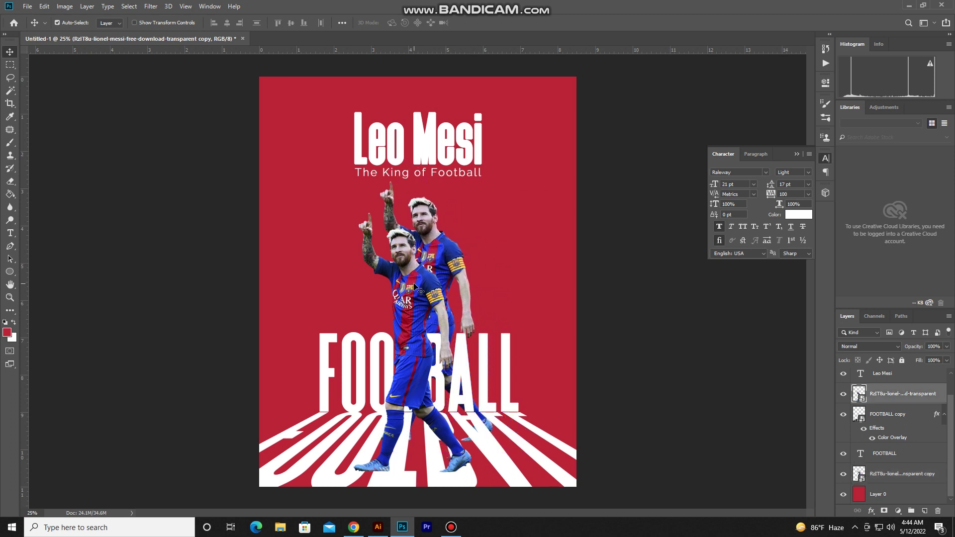
left_click_drag(440, 257, 435, 251)
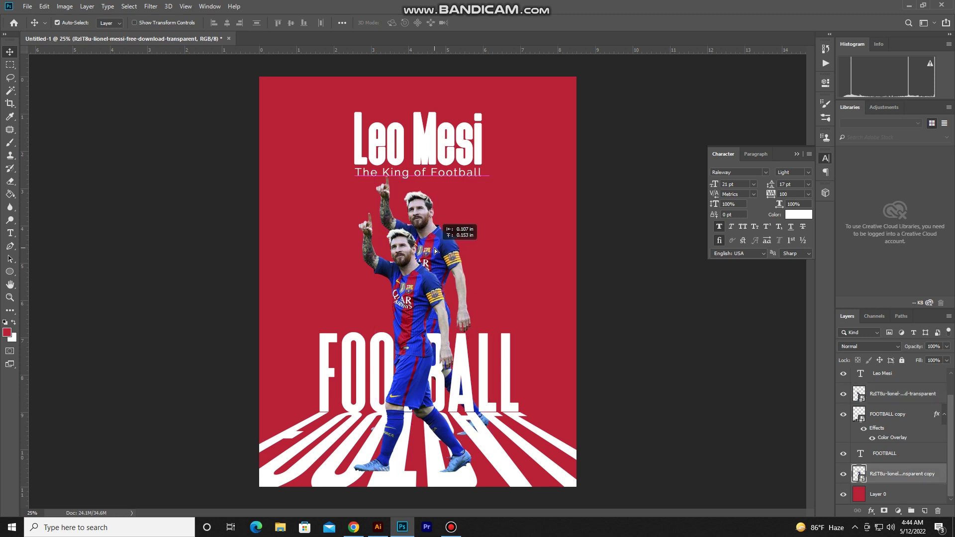
mouse_move(436, 251)
left_mouse_down()
mouse_move(432, 242)
mouse_move(452, 228)
left_mouse_up()
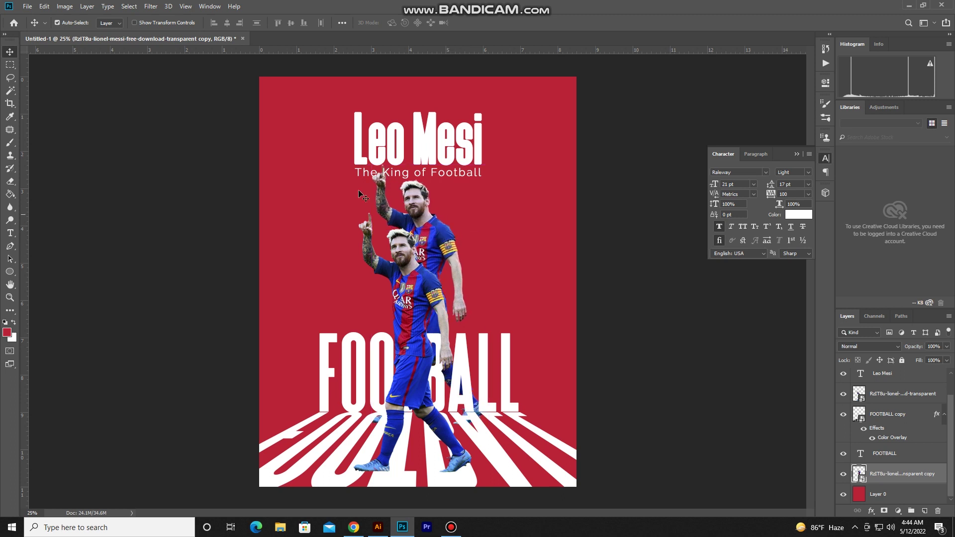
left_click(66, 7)
mouse_move(80, 32)
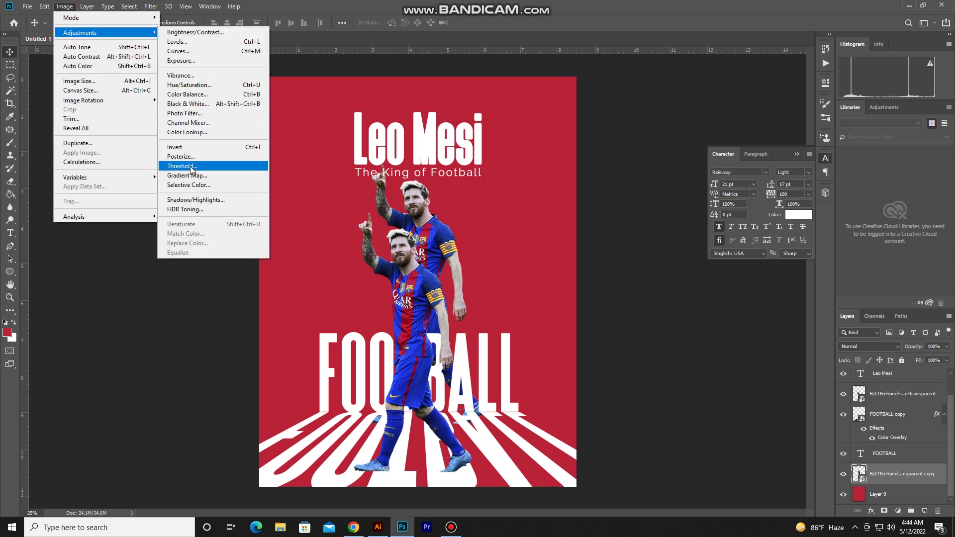
Apply a red-to-white Foreground to Background Gradient Map to the back Messi copy.
left_click(224, 175)
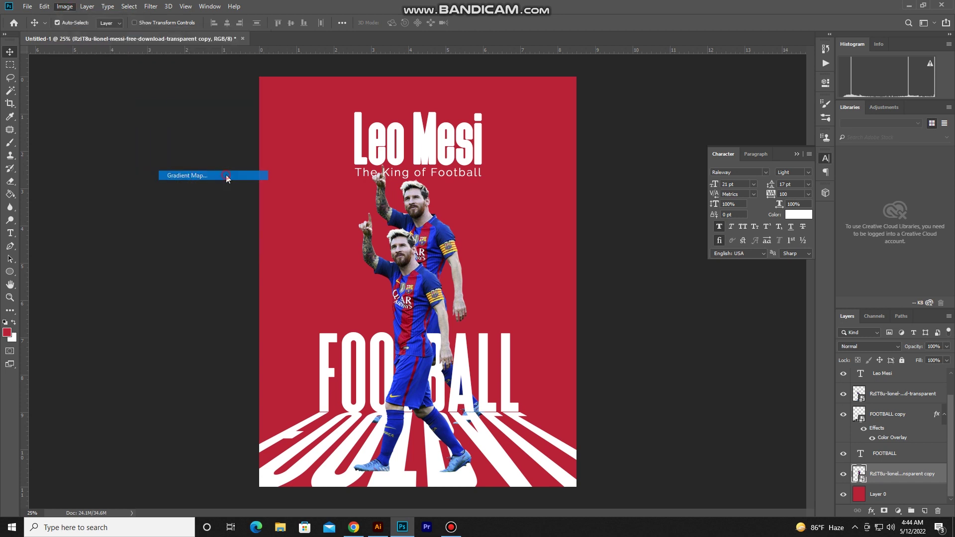
left_click(593, 172)
left_click(626, 143)
left_click(599, 143)
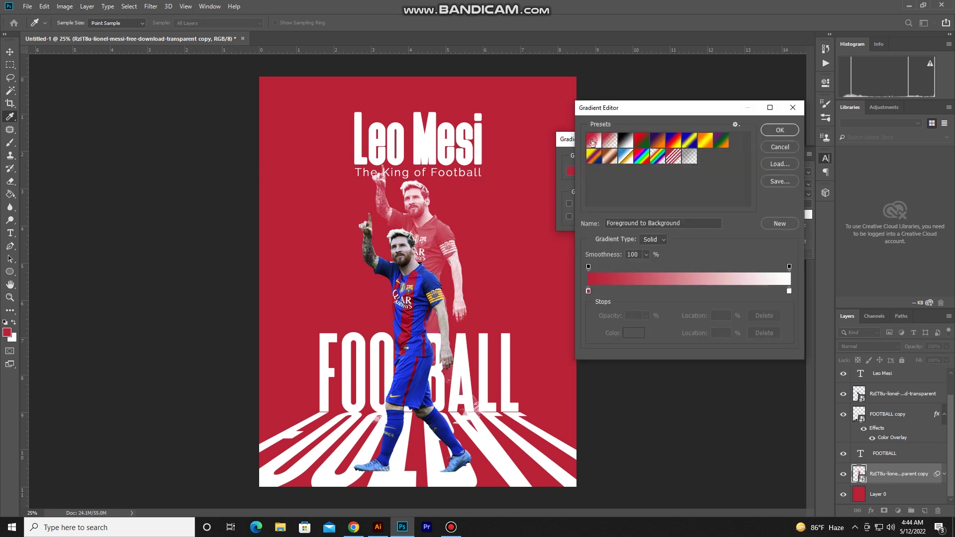
left_click(779, 130)
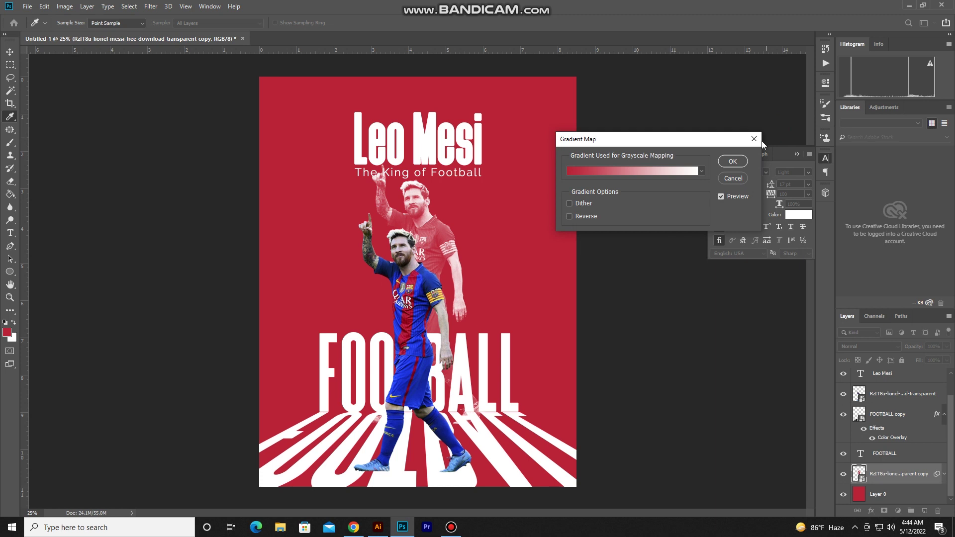
left_click(733, 161)
key("v")
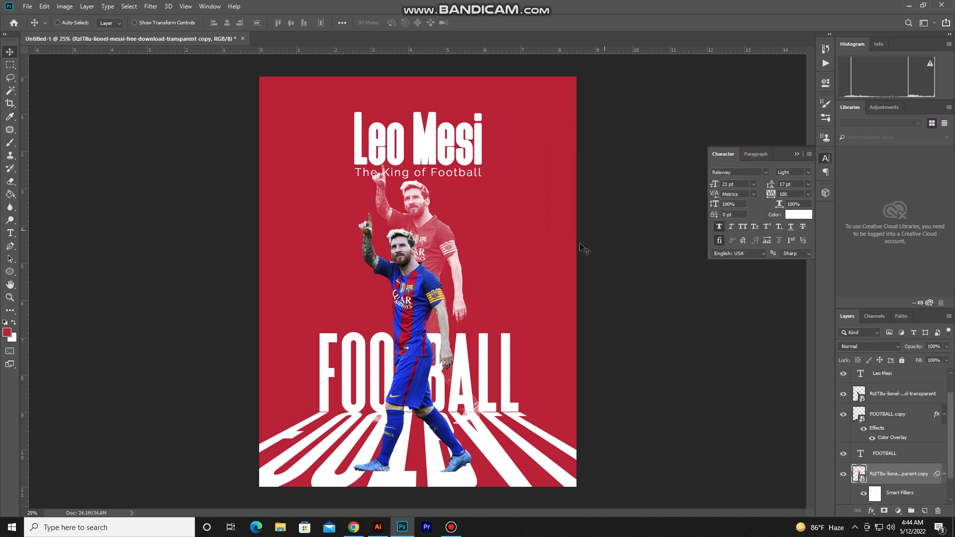
key("ctrl+t")
Scale the back Messi copy up to about 70% and move it lower.
left_click(490, 206)
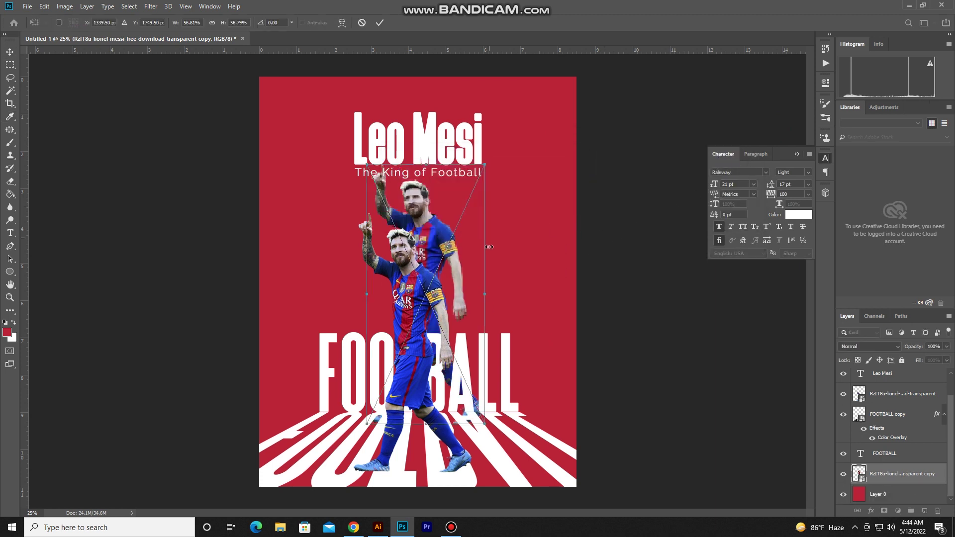
left_click_drag(483, 163, 512, 104)
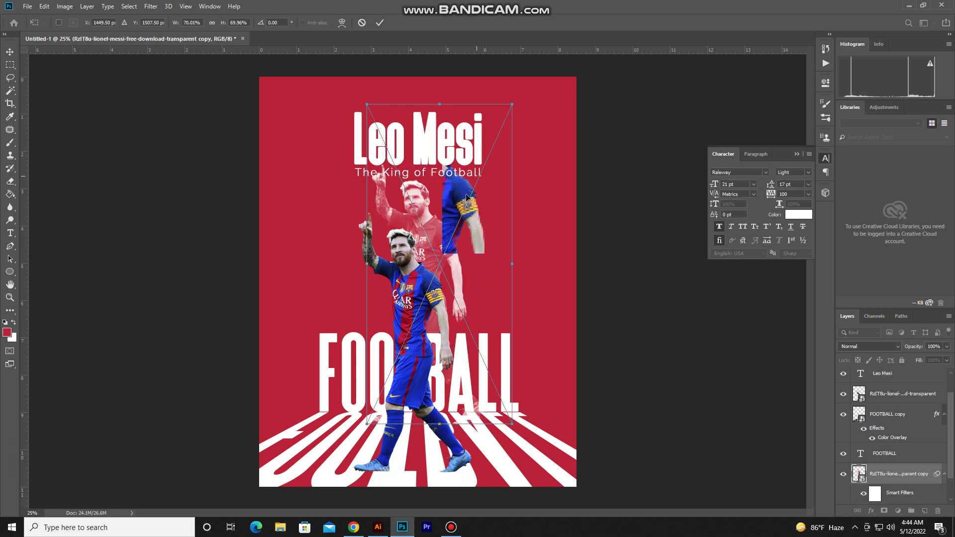
left_click_drag(464, 198, 457, 262)
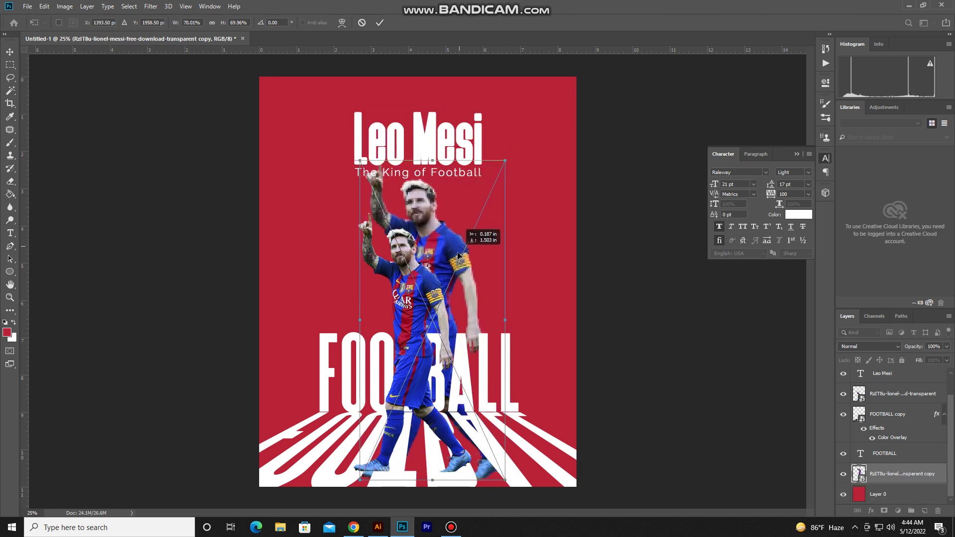
key("Return")
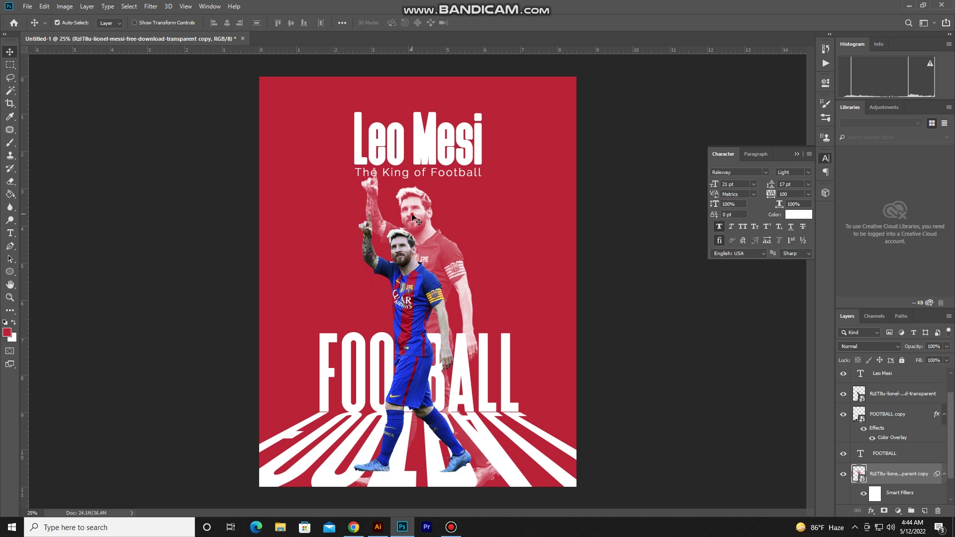
Set the back Messi layer's opacity to 85%.
left_click(947, 346)
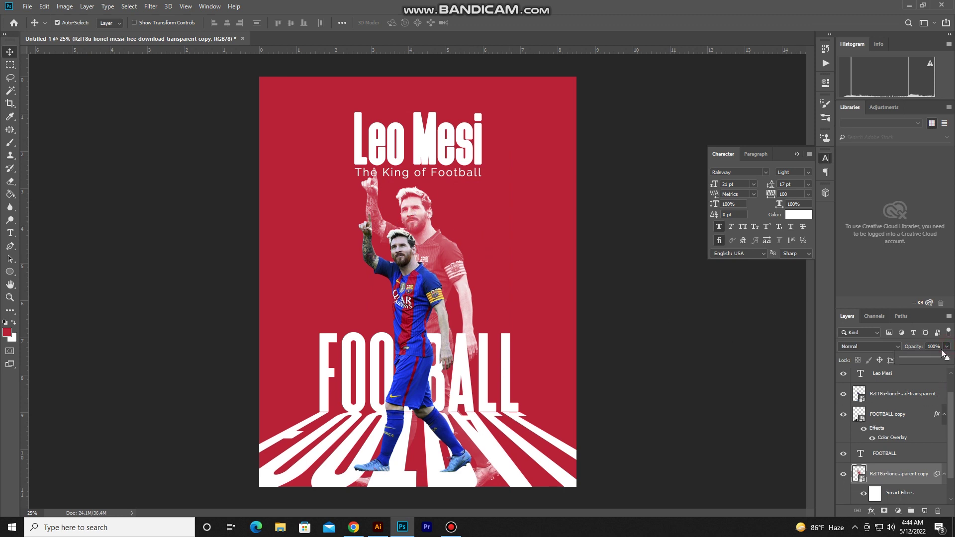
left_click(933, 359)
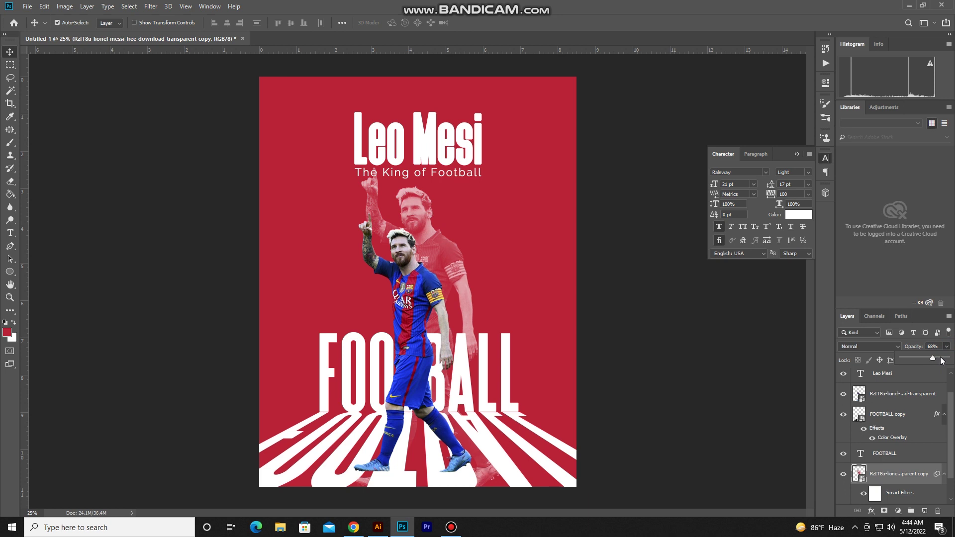
left_click_drag(941, 360, 941, 361)
left_click(740, 362)
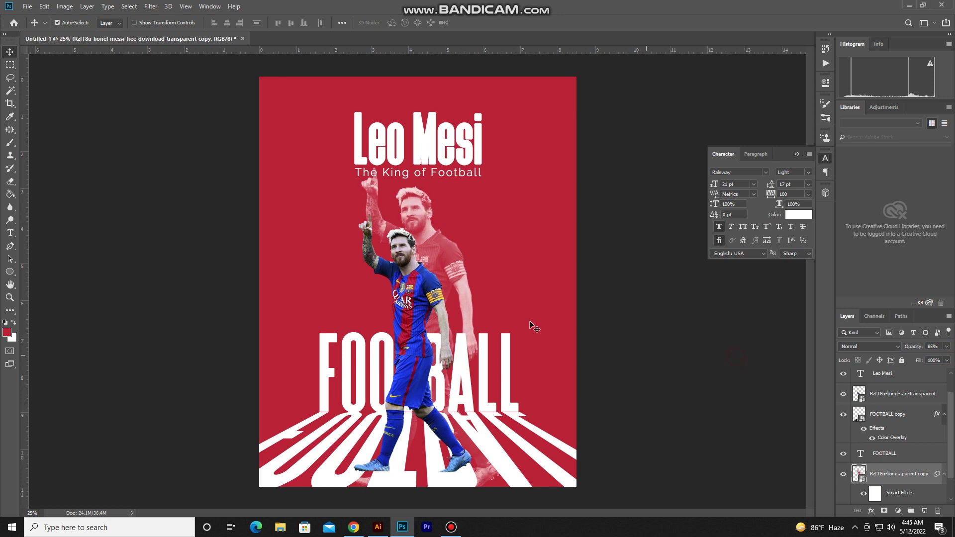
Rasterize the back Messi and erase its lower legs with a 600 px eraser.
left_click(8, 183)
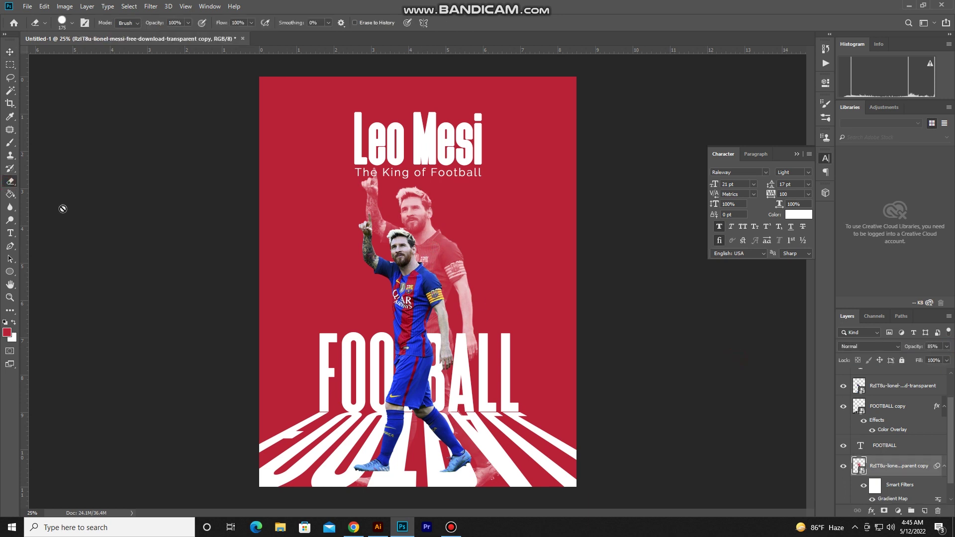
left_click(440, 343)
left_click(463, 203)
key("]")
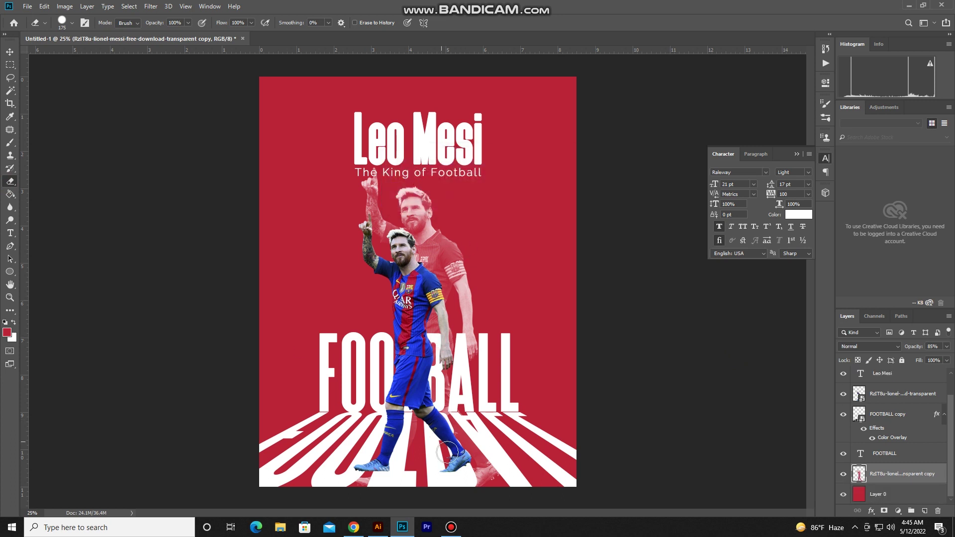
key("bracketright")
key("bracketright")
key("bracketright")
key("bracketright")
key("bracketright")
mouse_move(473, 461)
left_mouse_down()
mouse_move(308, 448)
mouse_move(293, 433)
mouse_move(422, 477)
left_mouse_up()
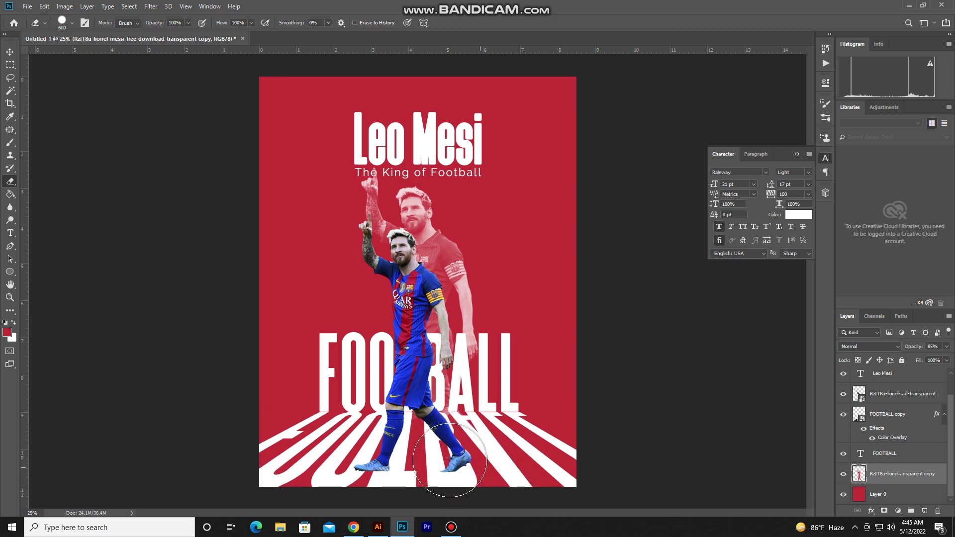
left_click_drag(462, 448, 513, 453)
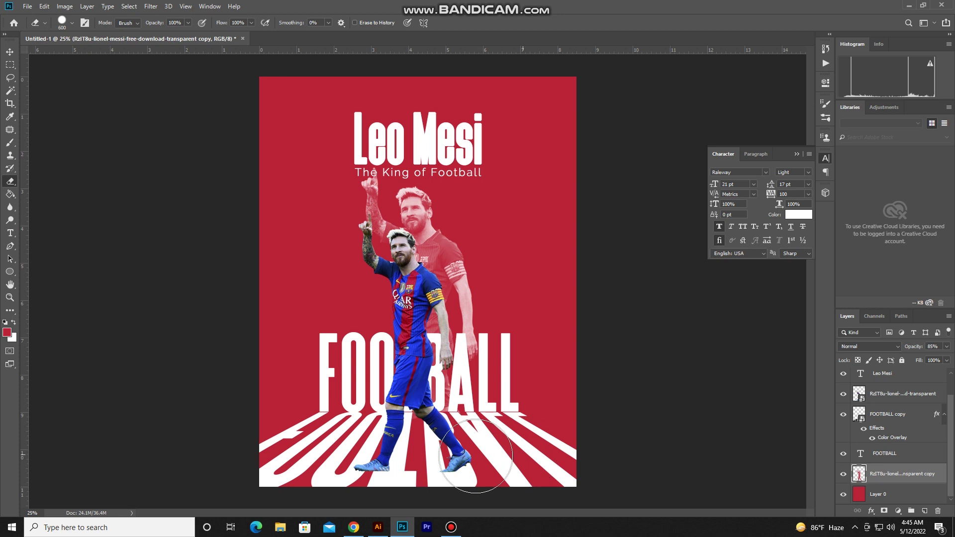
left_click(10, 65)
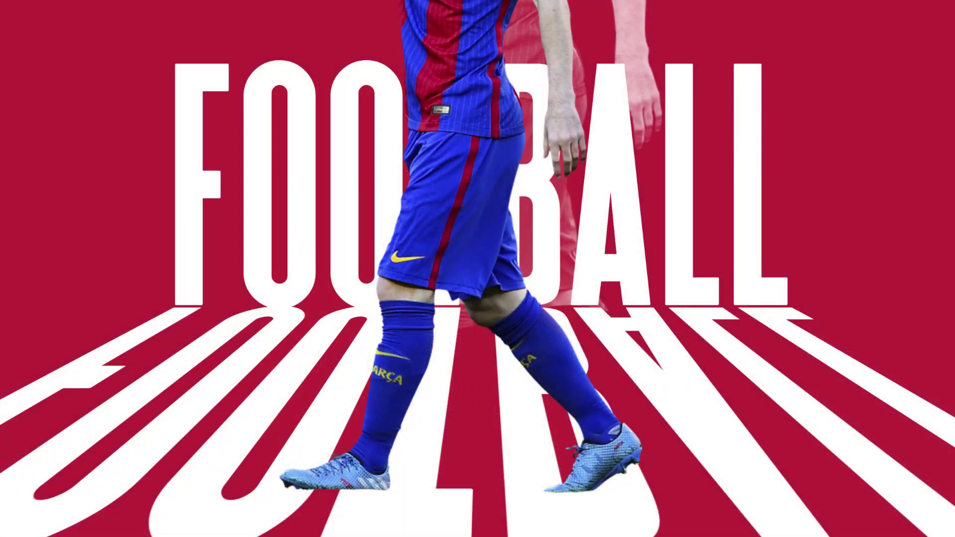